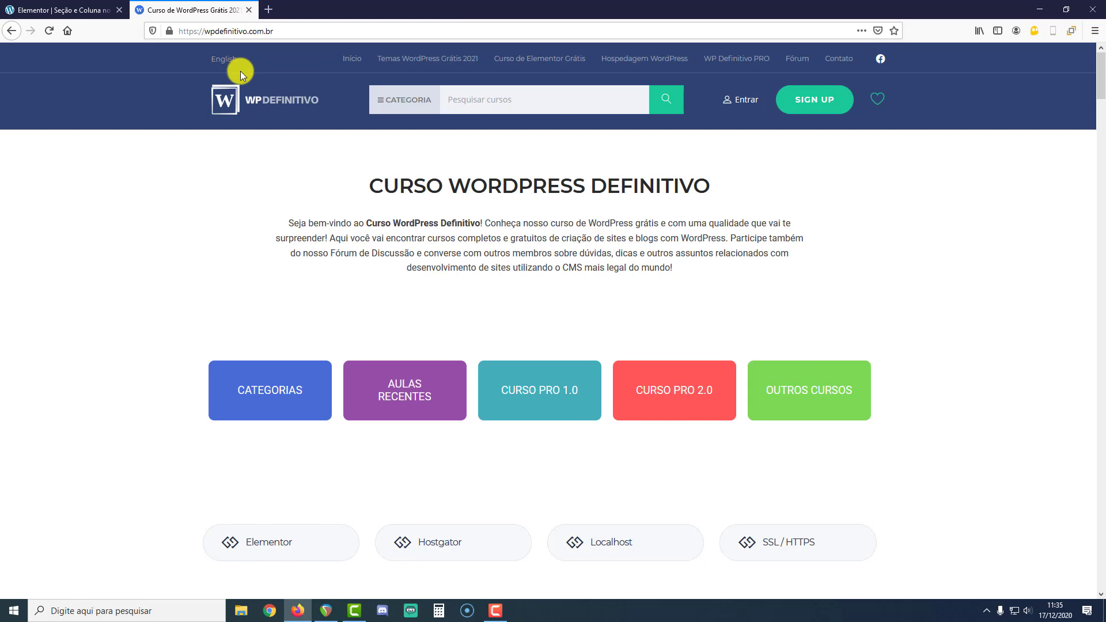
# Step: Look through the course modules on the WP Definitivo PRO page, and close that site to return to the Elementor editor
pyautogui.click(729, 65)
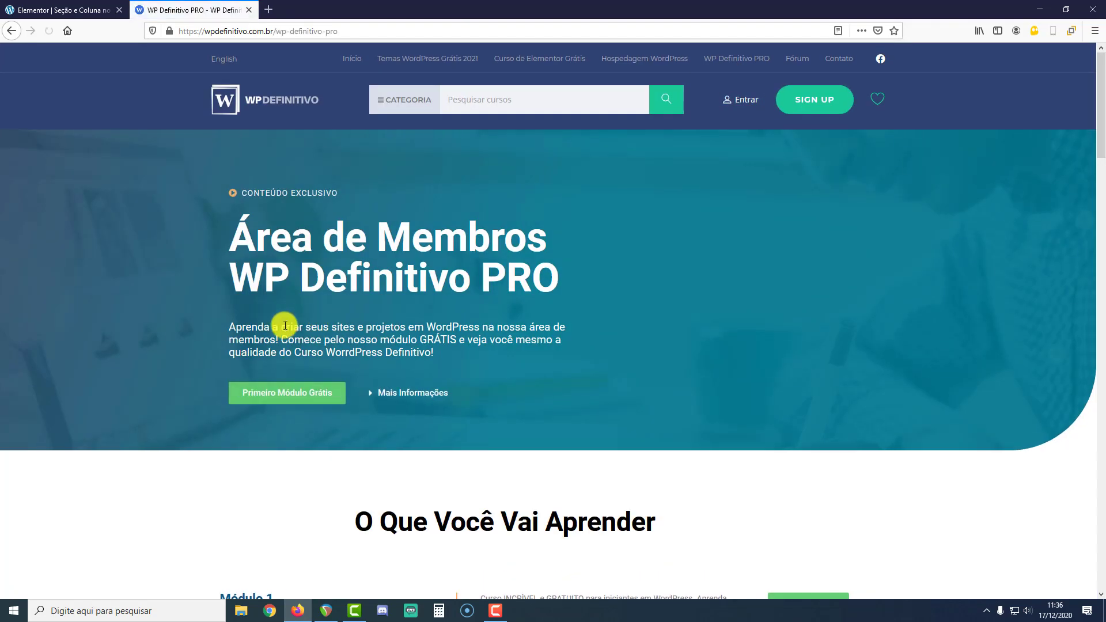
pyautogui.scroll(-8, 283, 323)
pyautogui.scroll(-3, 282, 331)
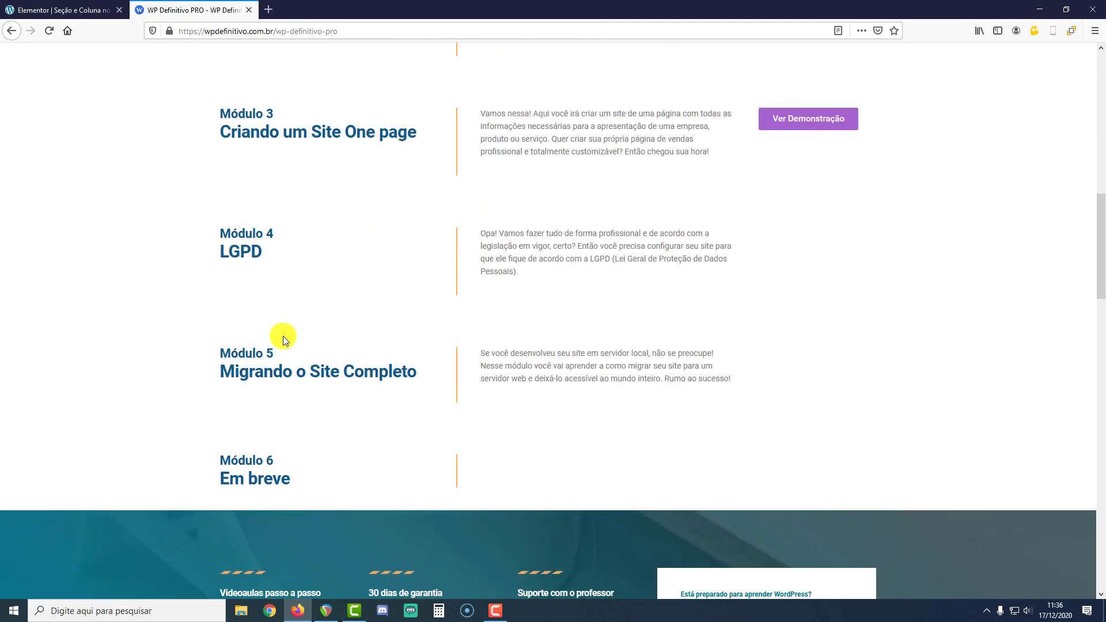
pyautogui.scroll(6, 283, 336)
pyautogui.scroll(6, 282, 336)
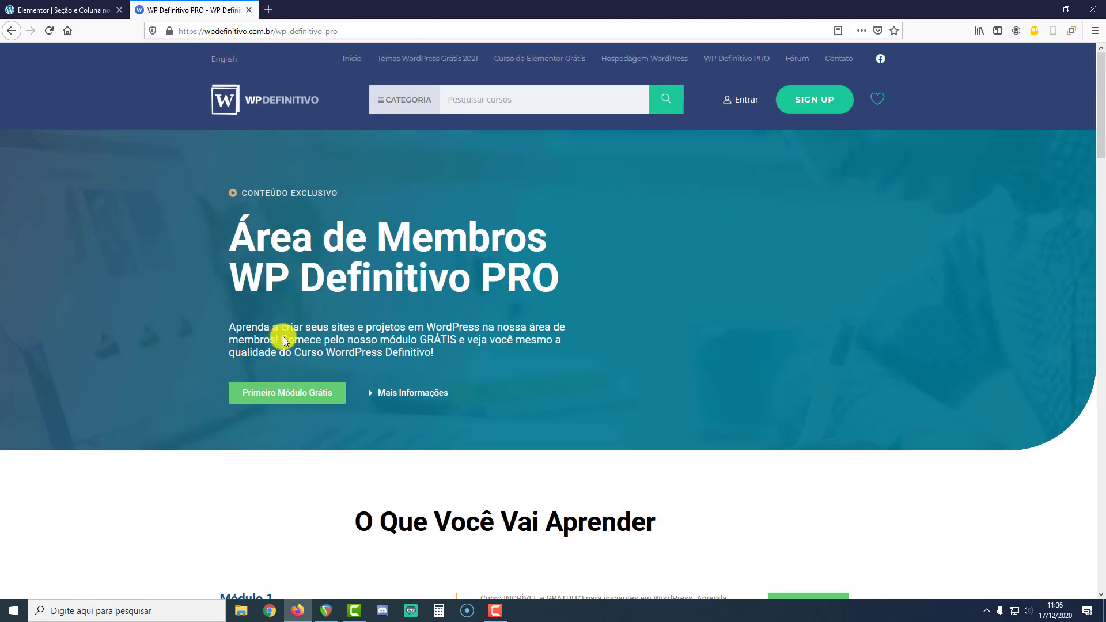
pyautogui.click(249, 10)
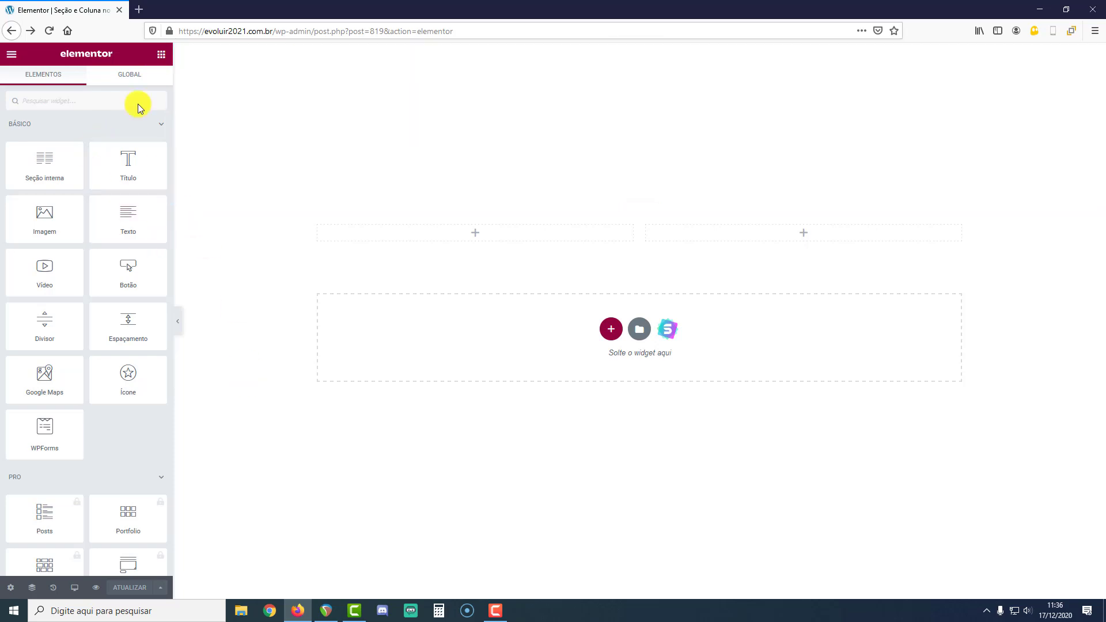
# Step: Add a text widget to the section's left column with a button widget below it
pyautogui.moveTo(129, 220); pyautogui.dragTo(453, 234)
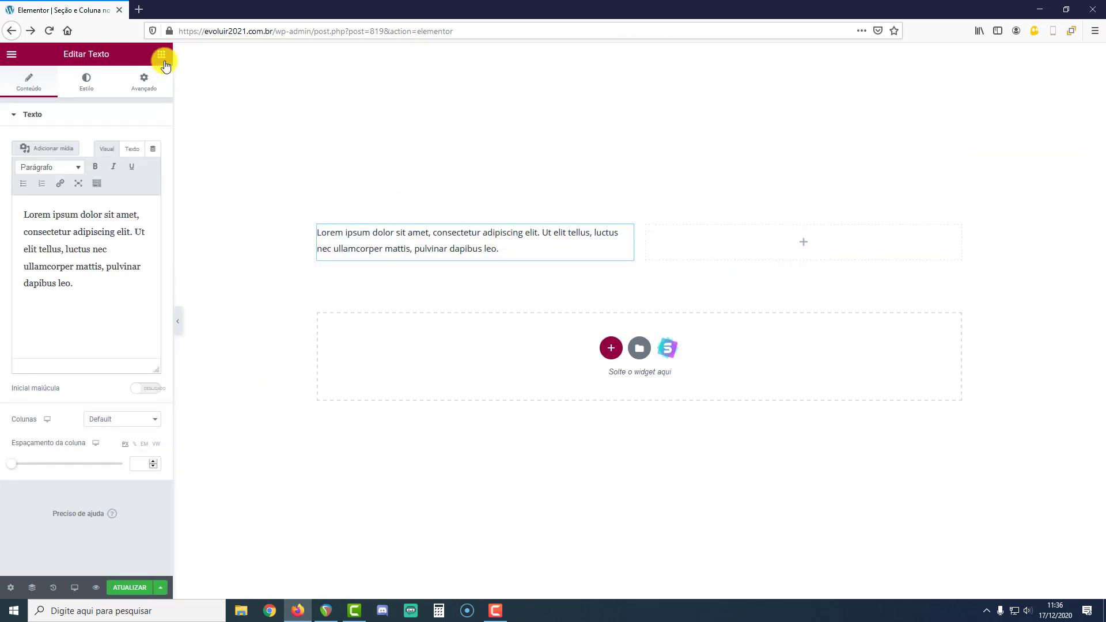
pyautogui.click(161, 55)
pyautogui.moveTo(148, 282); pyautogui.dragTo(418, 262)
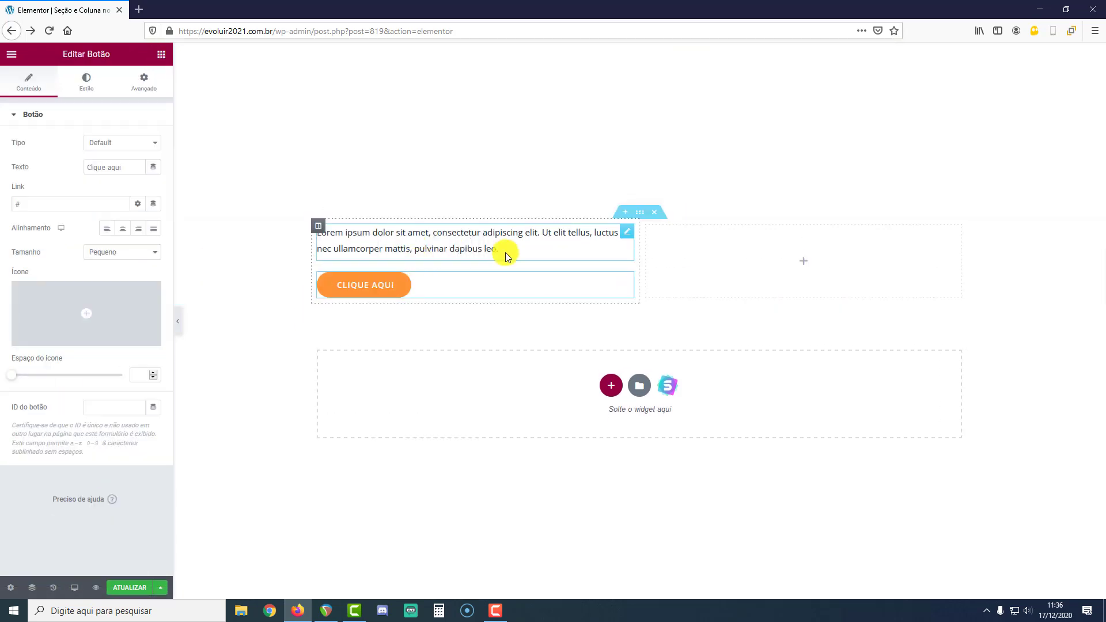
# Step: Lengthen the left column's text by repeating its lorem ipsum paragraph until it appears four times, and copy the full text
pyautogui.click(626, 233)
pyautogui.moveTo(91, 284); pyautogui.dragTo(8, 216)
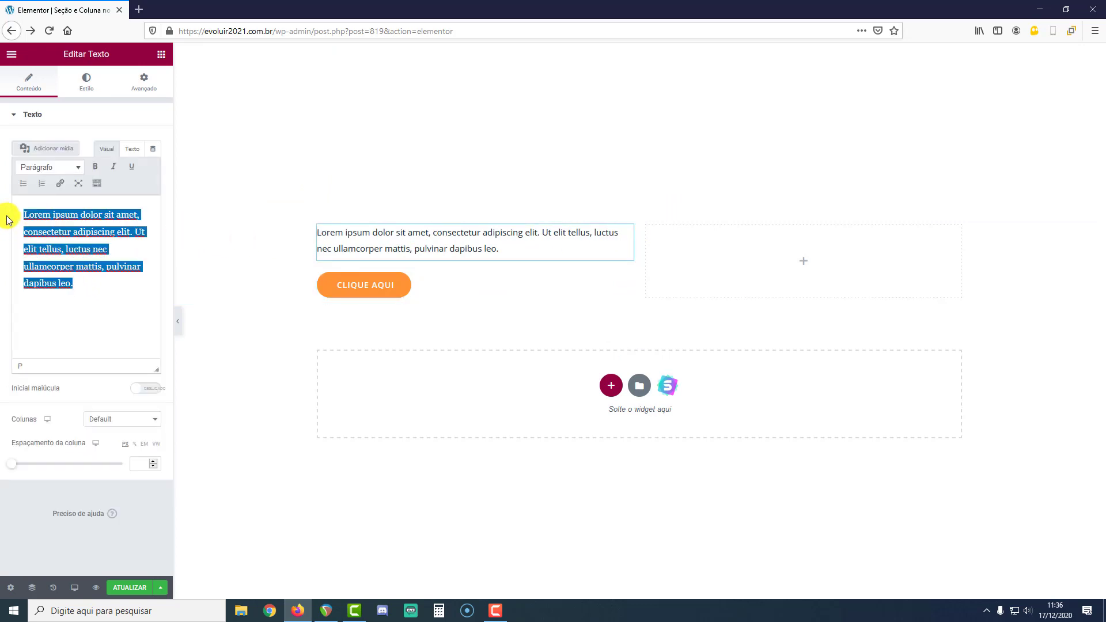
pyautogui.hotkey('ctrl', 'c')
pyautogui.hotkey('ctrl', 'v')
pyautogui.hotkey('ctrl', 'v')
pyautogui.hotkey('ctrl', 'v')
pyautogui.hotkey('ctrl', 'v')
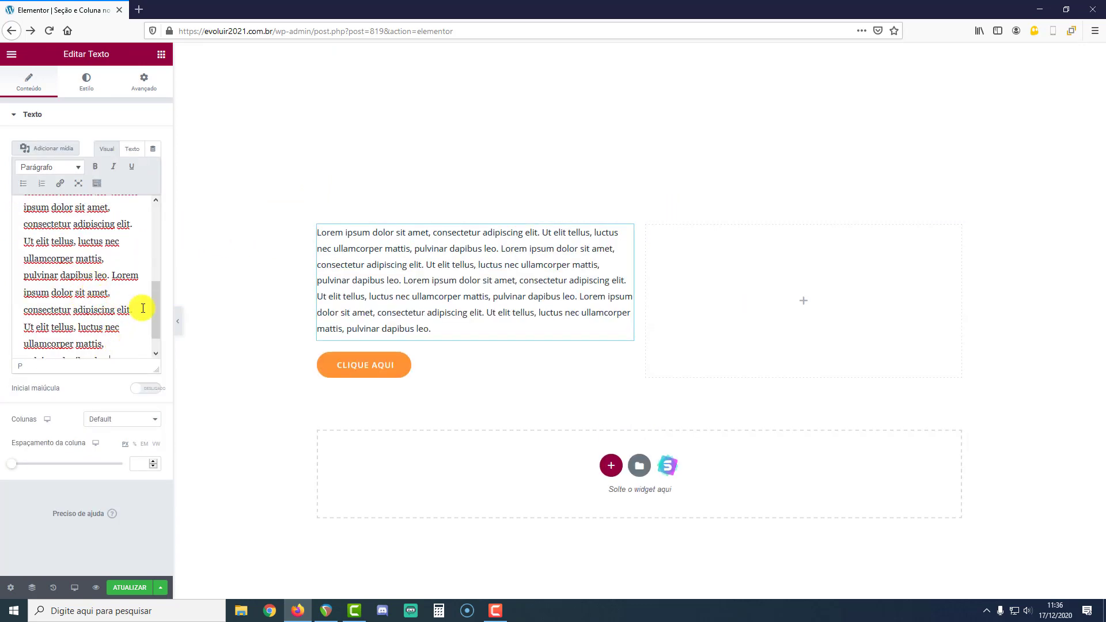
pyautogui.moveTo(111, 346); pyautogui.dragTo(10, 166)
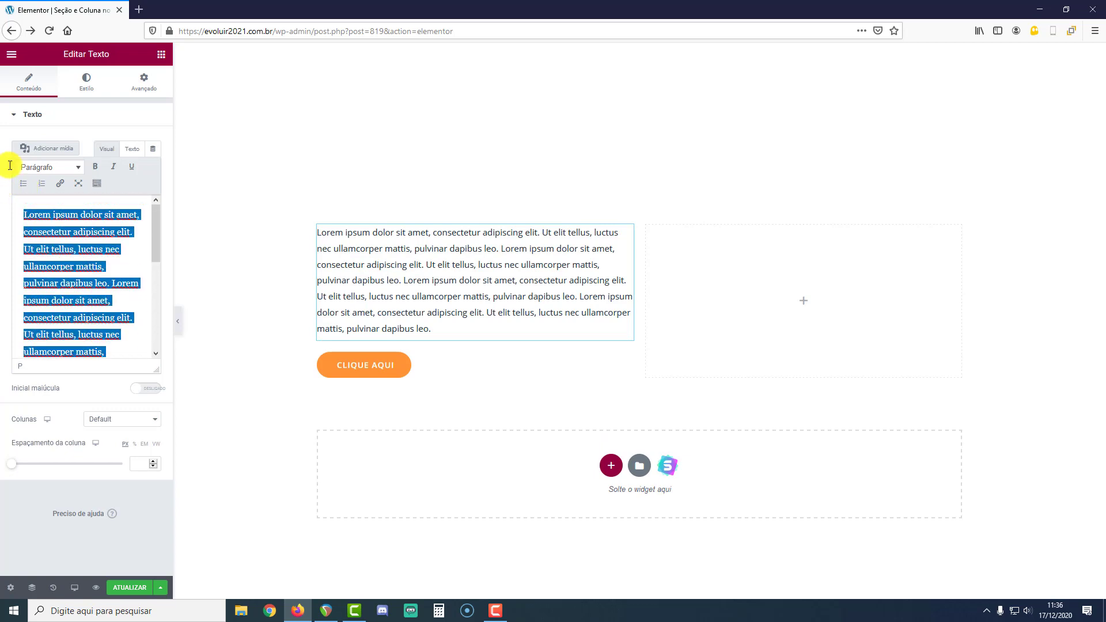
# Step: Add a text widget to the section's right column with a button widget below it
pyautogui.click(162, 55)
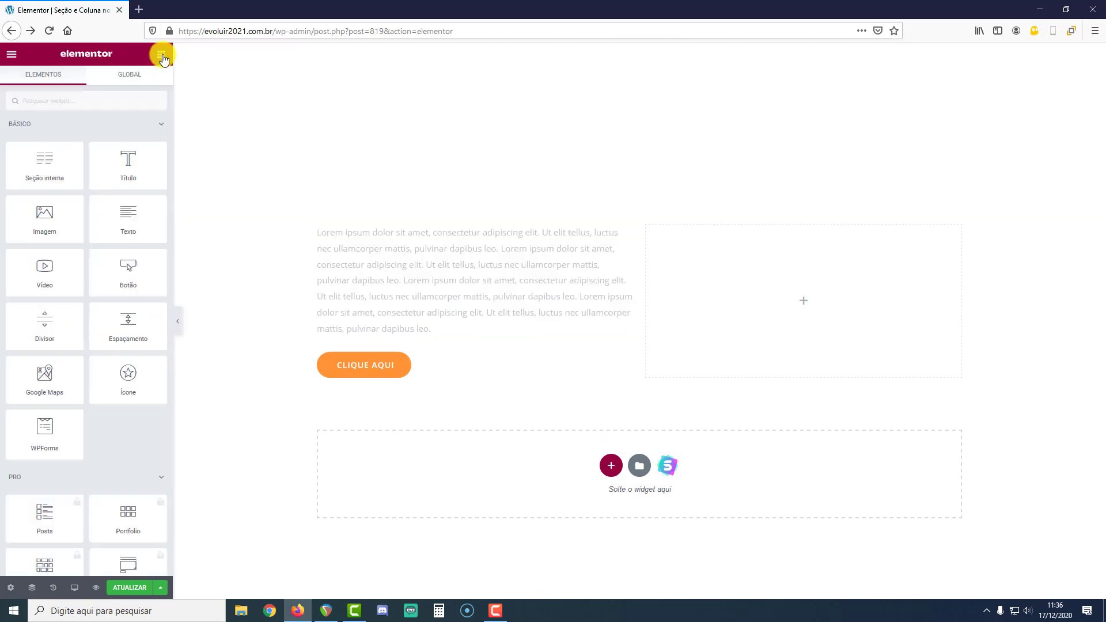
pyautogui.moveTo(136, 198); pyautogui.dragTo(748, 260)
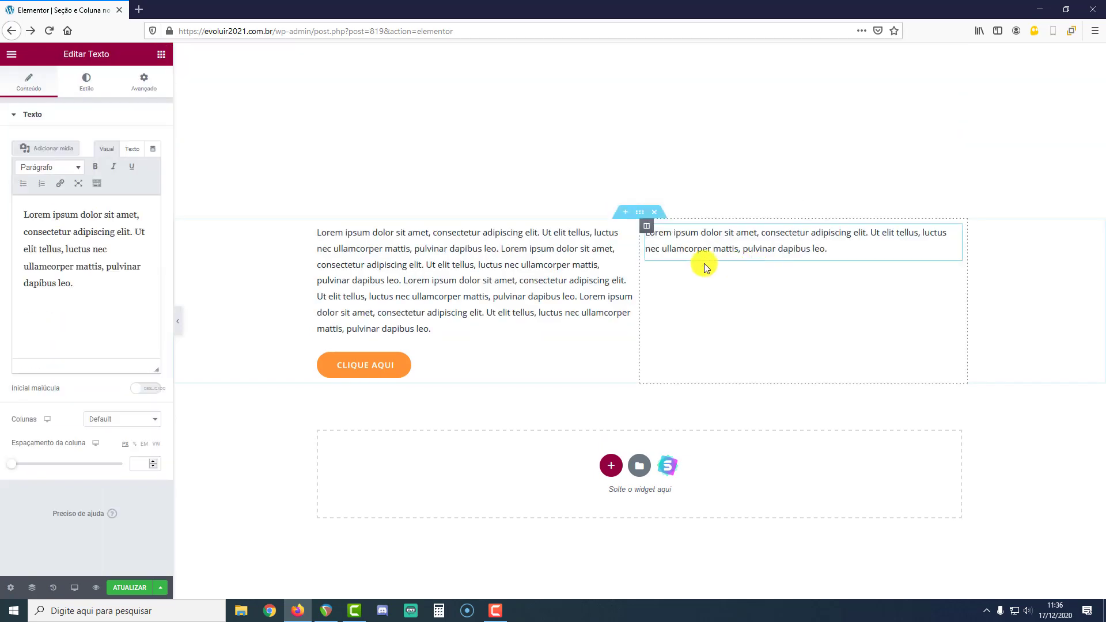
pyautogui.click(161, 54)
pyautogui.moveTo(139, 288); pyautogui.dragTo(743, 252)
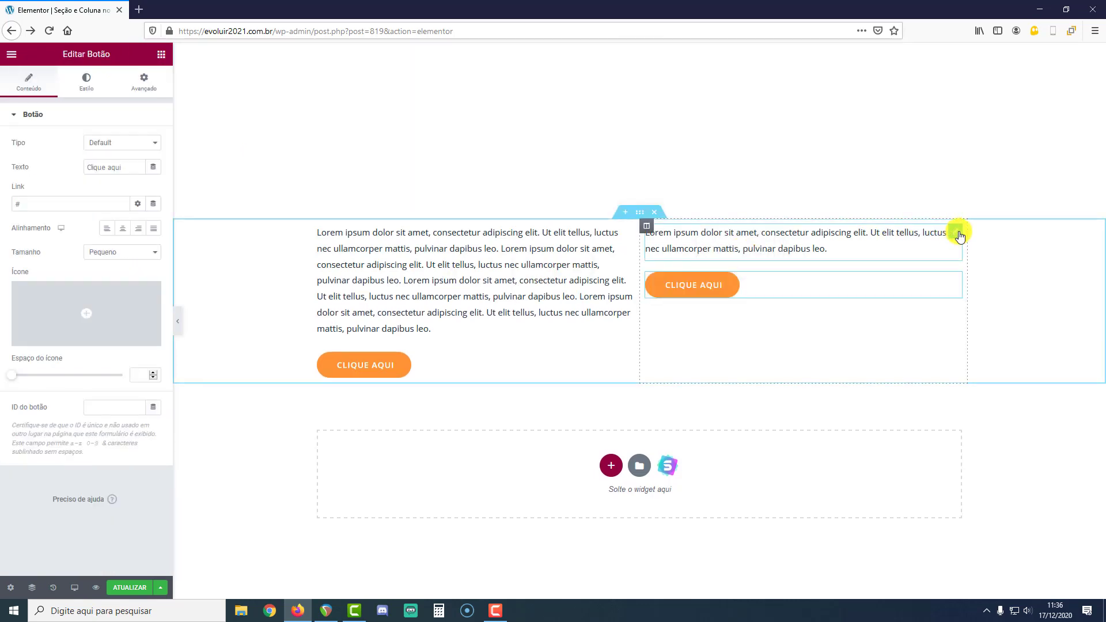
# Step: Replace the right column's placeholder text with the copied long text and preview the section at full width
pyautogui.click(952, 234)
pyautogui.moveTo(92, 284); pyautogui.dragTo(1, 165)
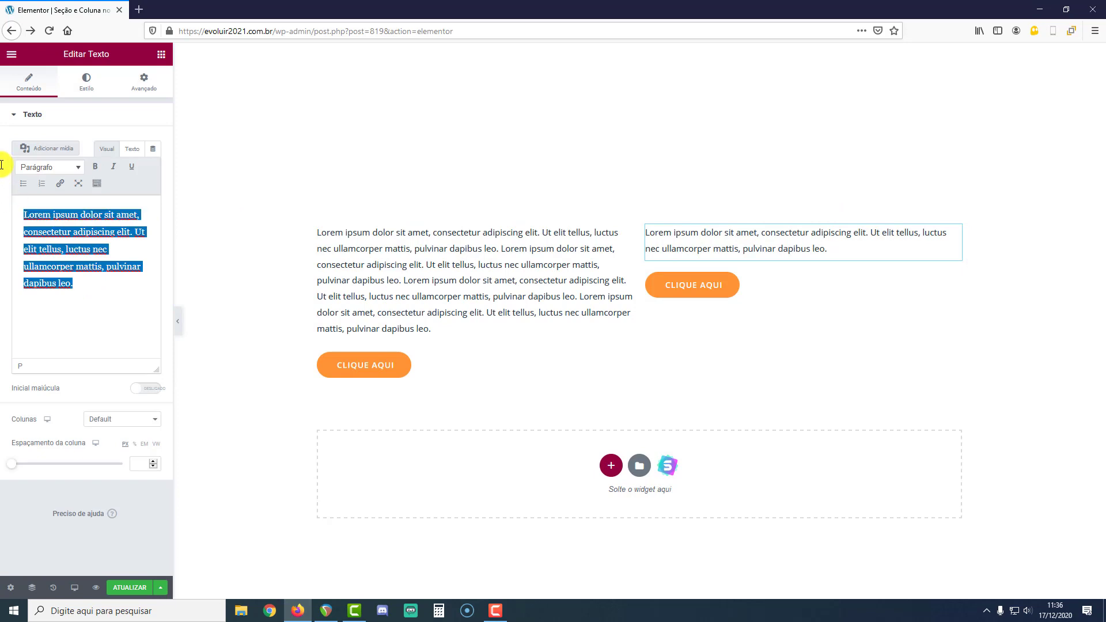
pyautogui.hotkey('ctrl', 'v')
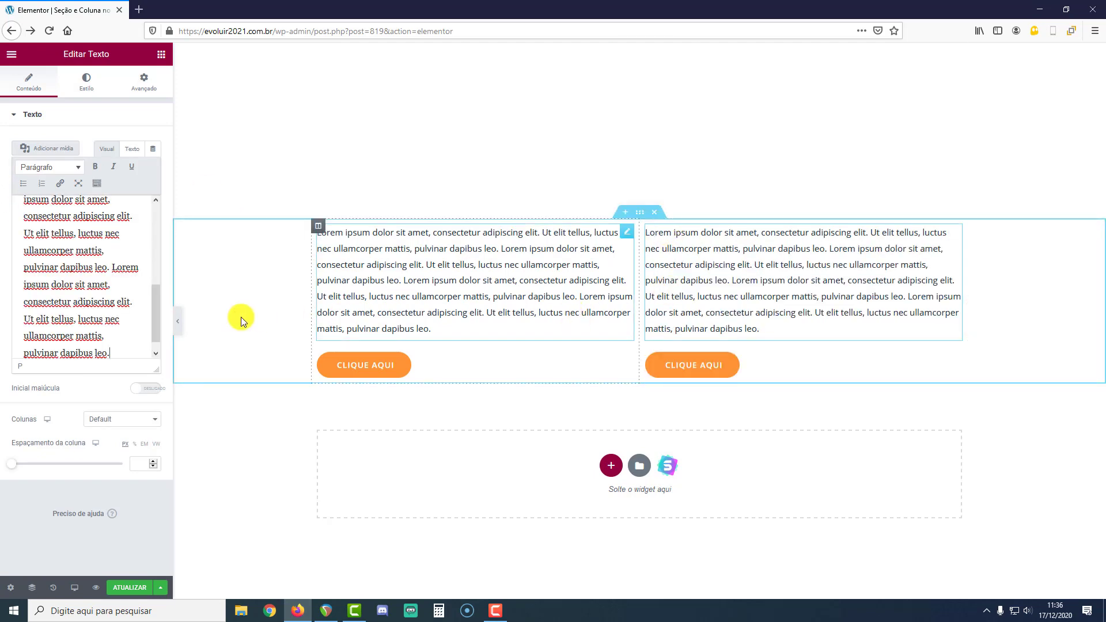
pyautogui.click(178, 324)
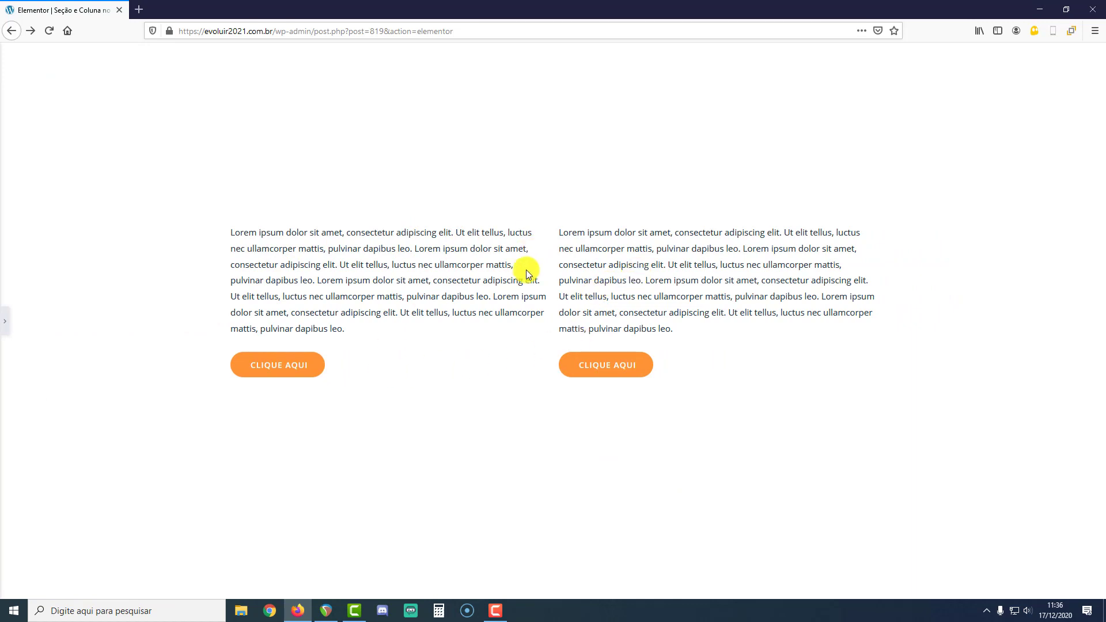
pyautogui.click(6, 321)
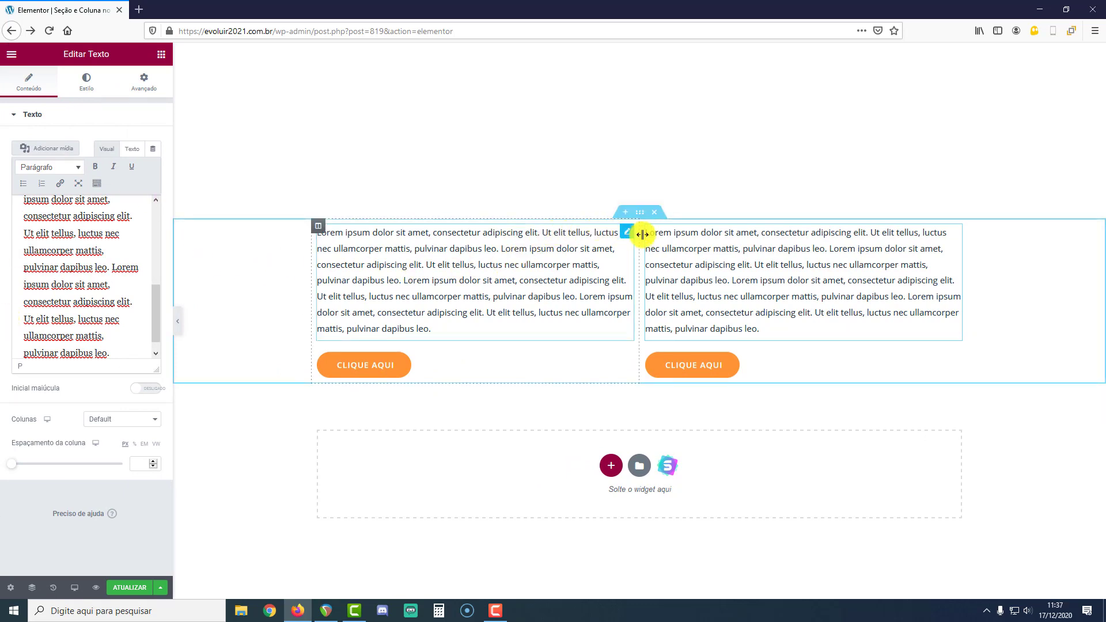
# Step: Inspect the advanced margin and padding settings of the left text and button widgets, undoing the button's stray move to the right column
pyautogui.click(145, 84)
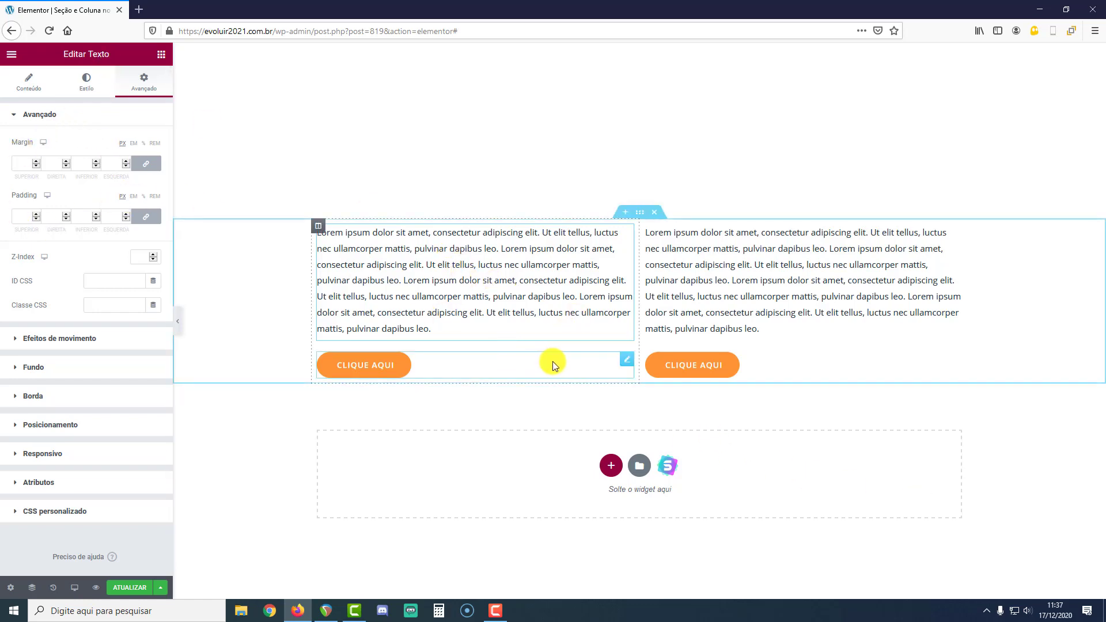
pyautogui.moveTo(551, 361); pyautogui.dragTo(619, 357)
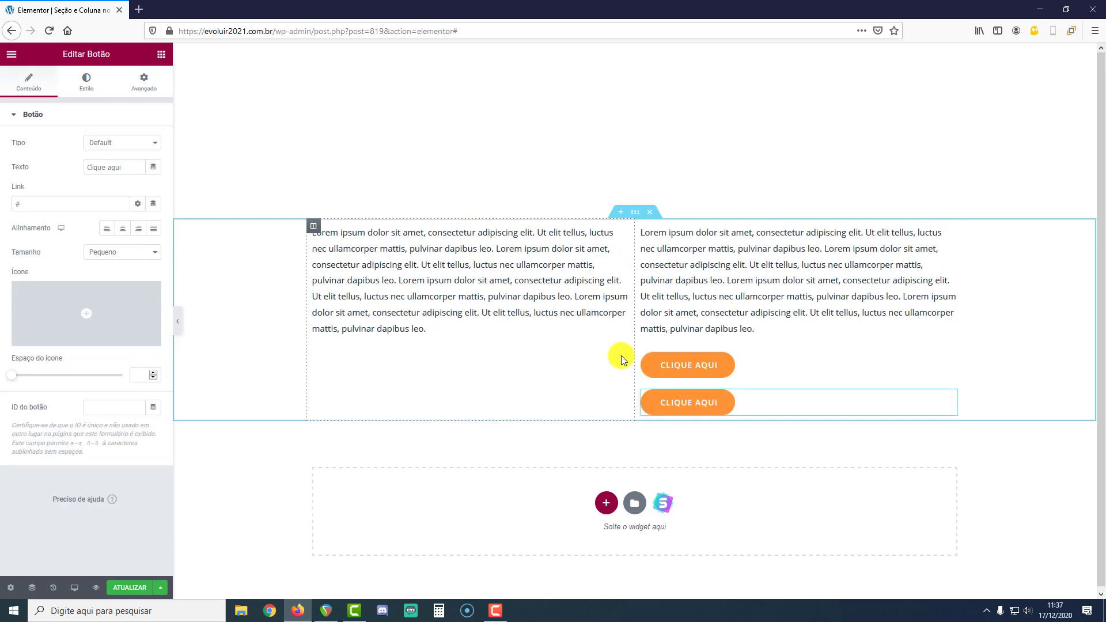
pyautogui.click(143, 84)
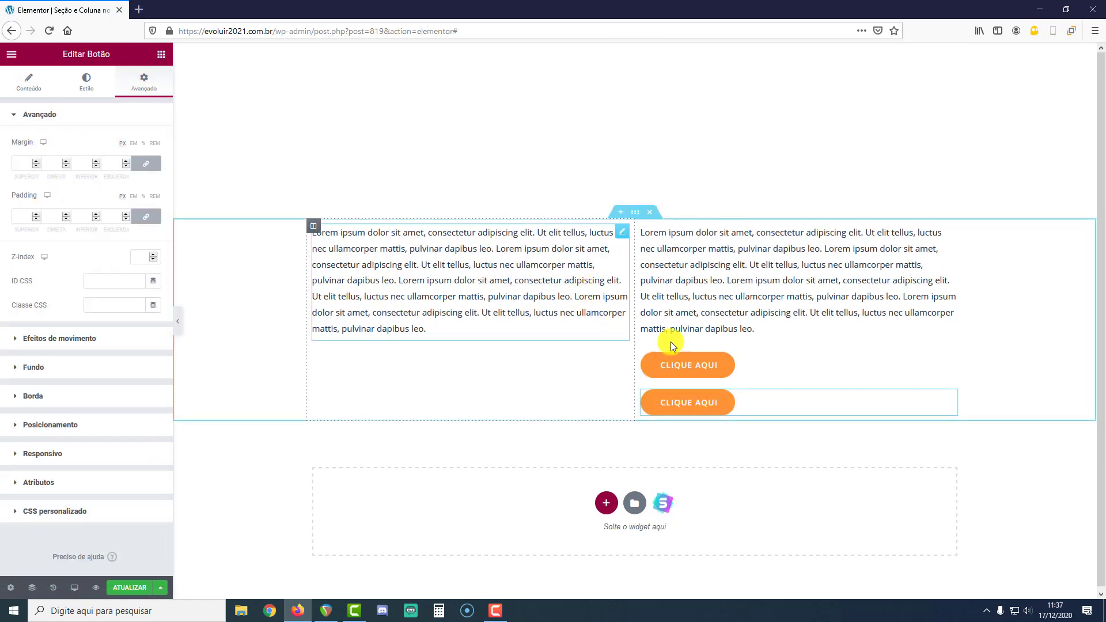
pyautogui.hotkey('ctrl', 'z')
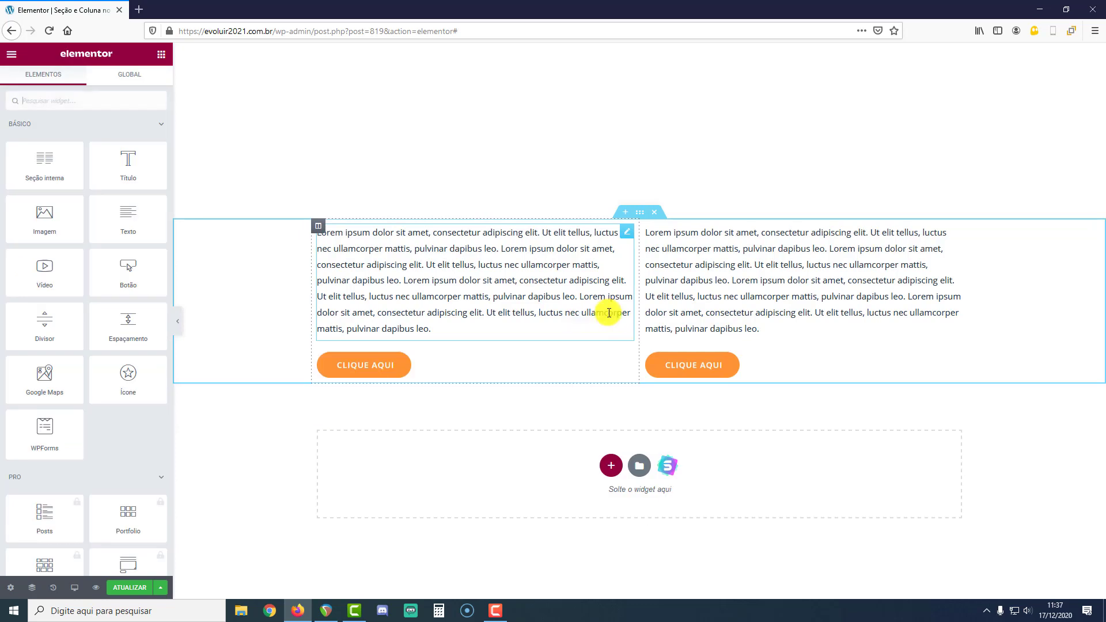
pyautogui.click(623, 360)
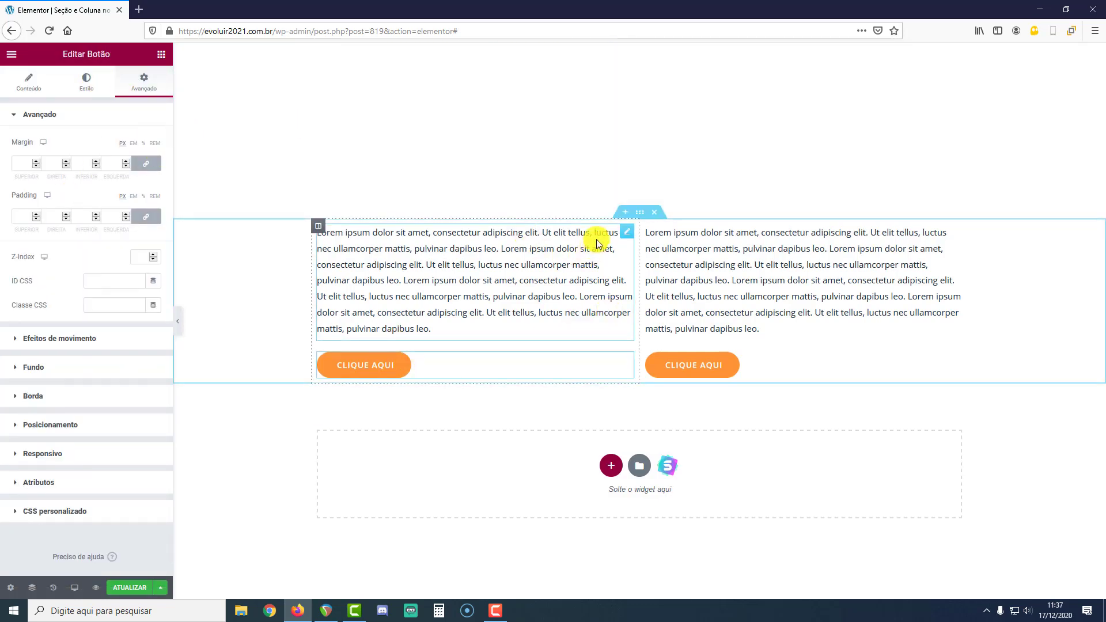
# Step: Give the left column's text widget a classic teal background and set its text colour to white (#FFFFFF)
pyautogui.click(628, 233)
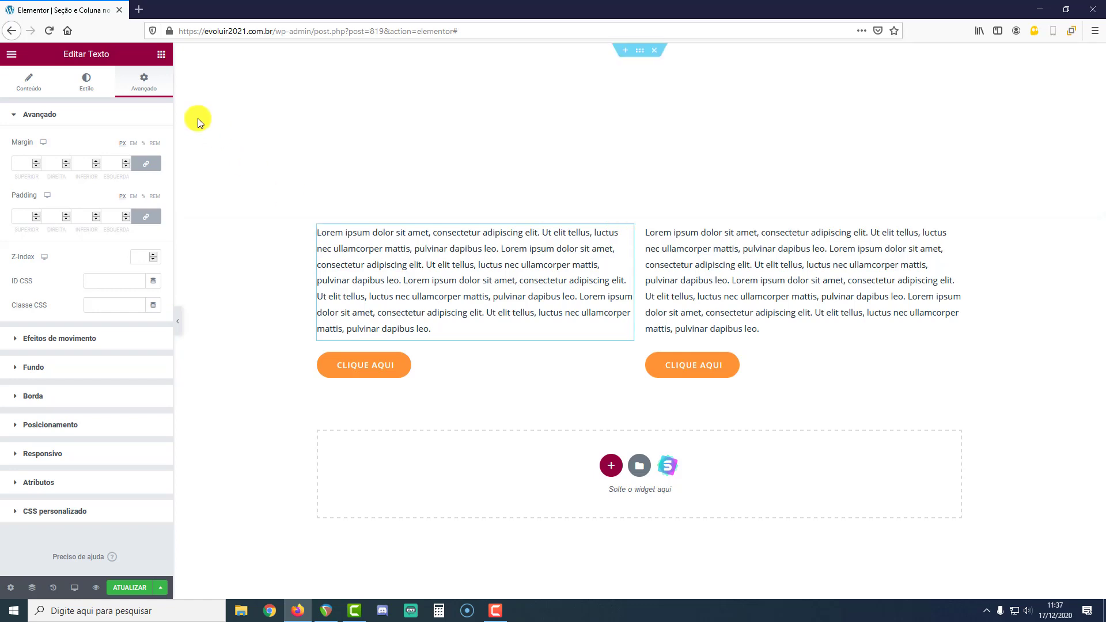
pyautogui.click(90, 83)
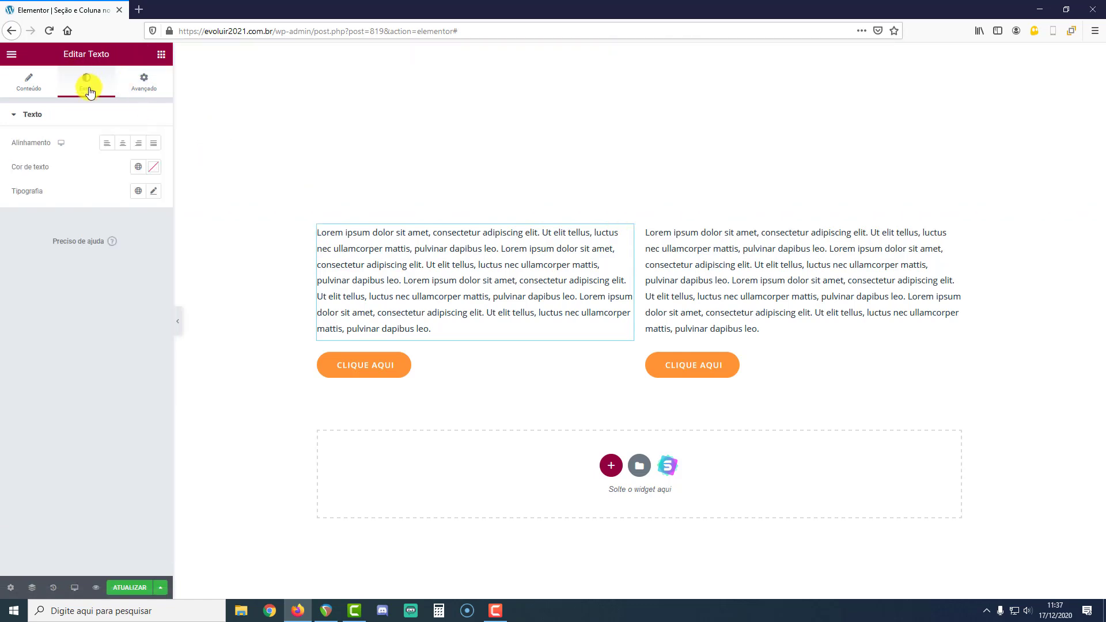
pyautogui.click(143, 82)
pyautogui.click(47, 372)
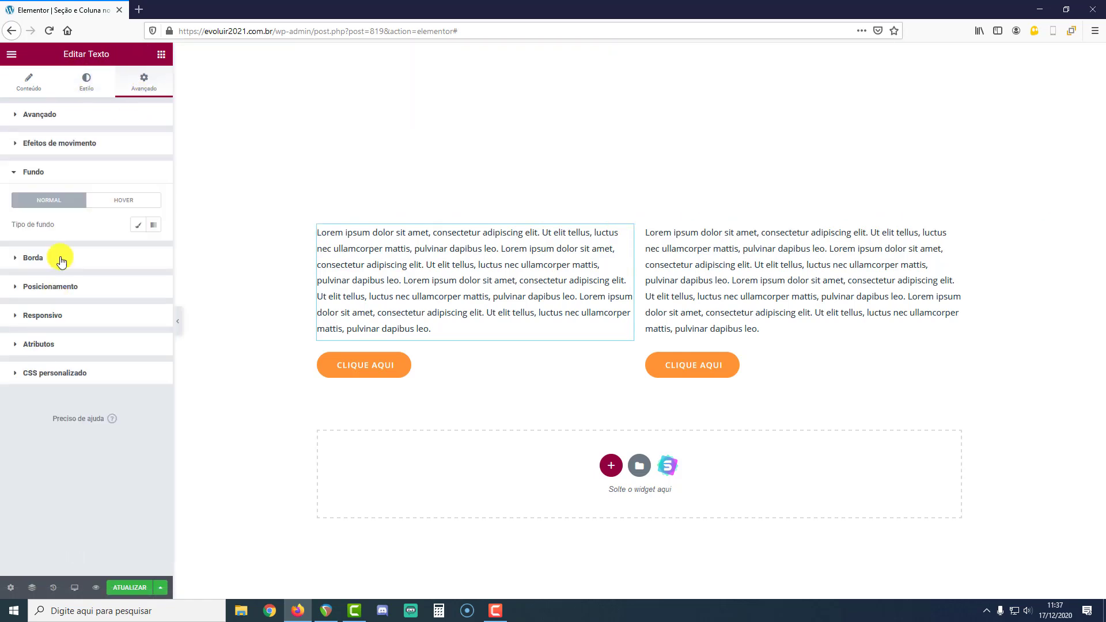
pyautogui.click(131, 232)
pyautogui.click(153, 249)
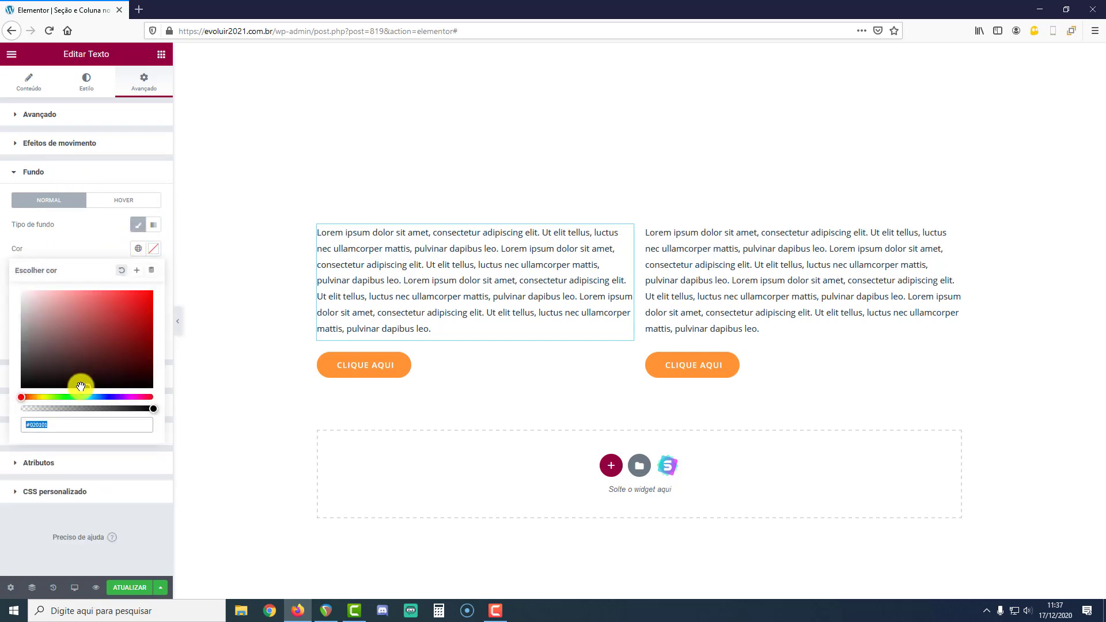
pyautogui.moveTo(99, 396); pyautogui.dragTo(87, 397)
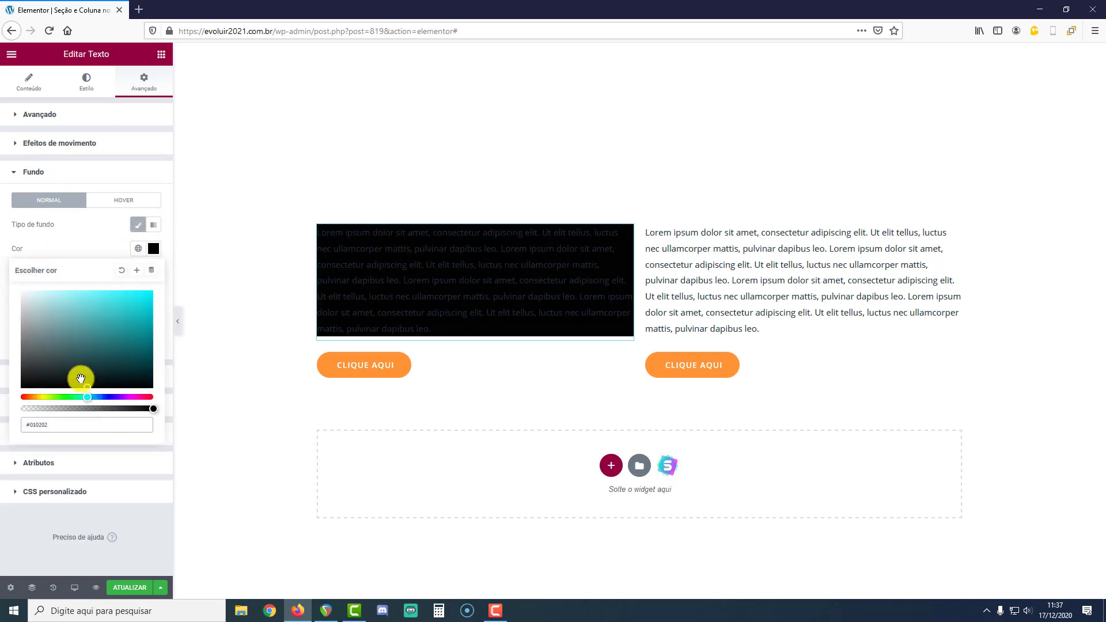
pyautogui.moveTo(106, 344); pyautogui.dragTo(115, 314)
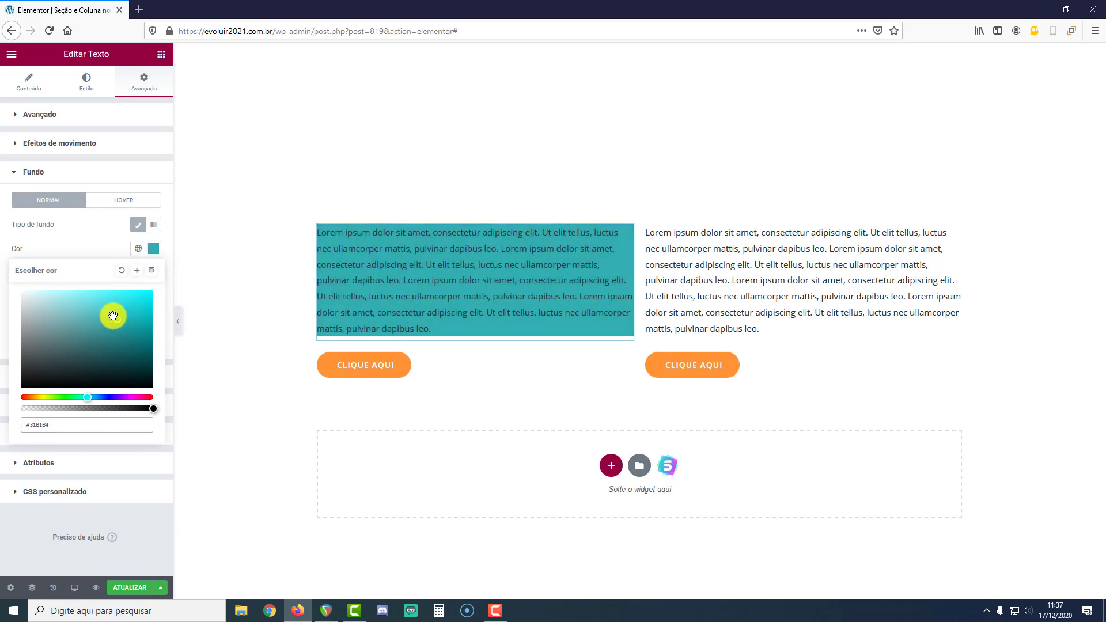
pyautogui.click(152, 250)
pyautogui.click(87, 80)
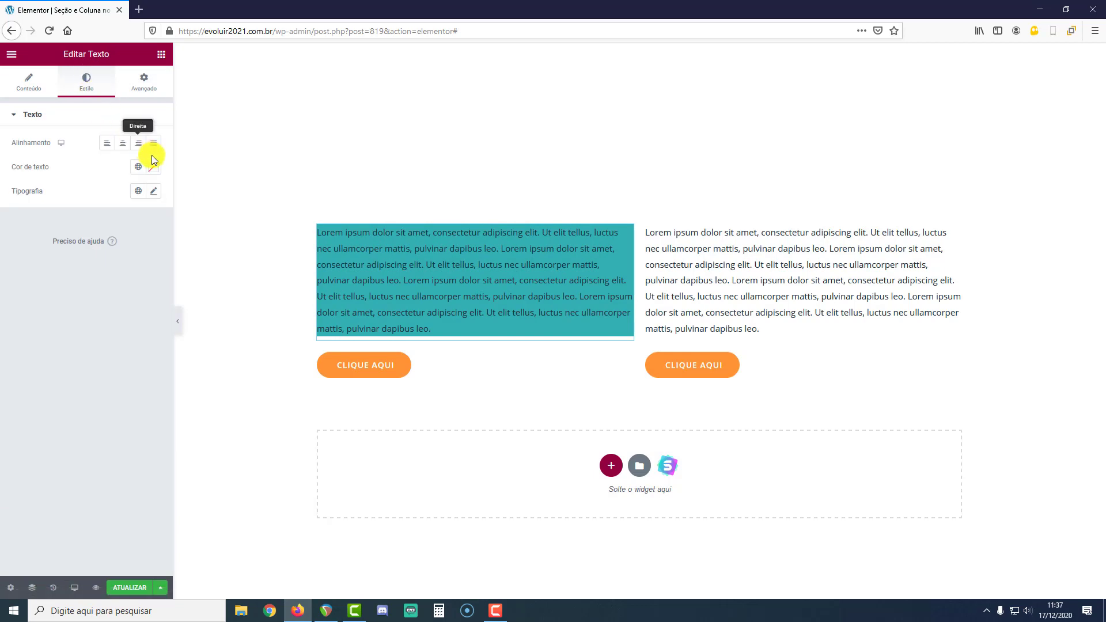
pyautogui.click(159, 167)
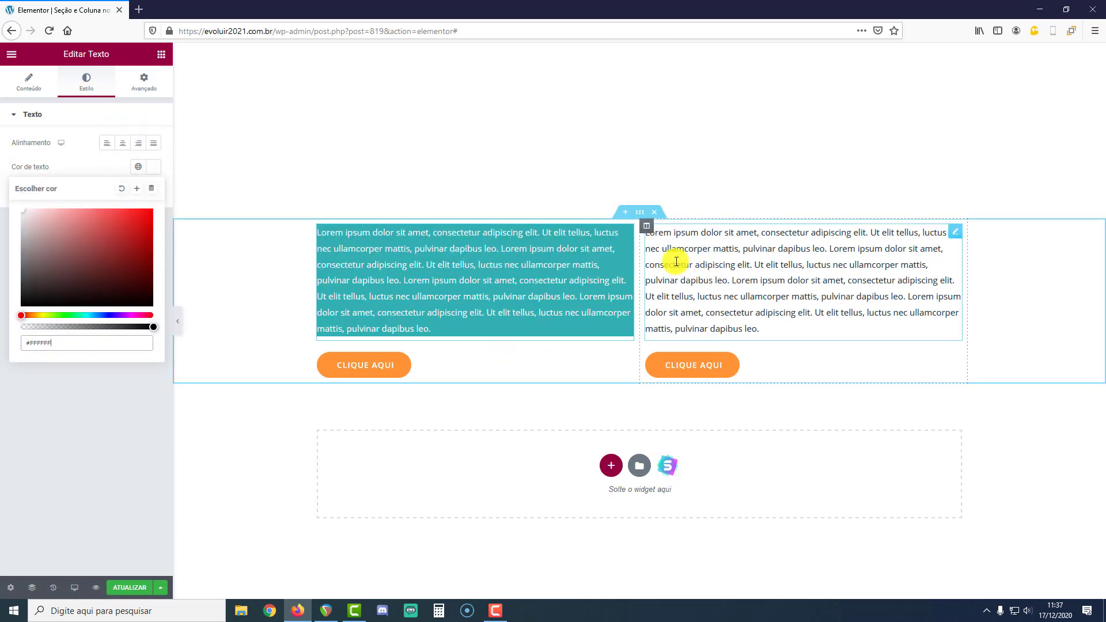
# Step: Review the style and advanced settings of the right column
pyautogui.click(647, 226)
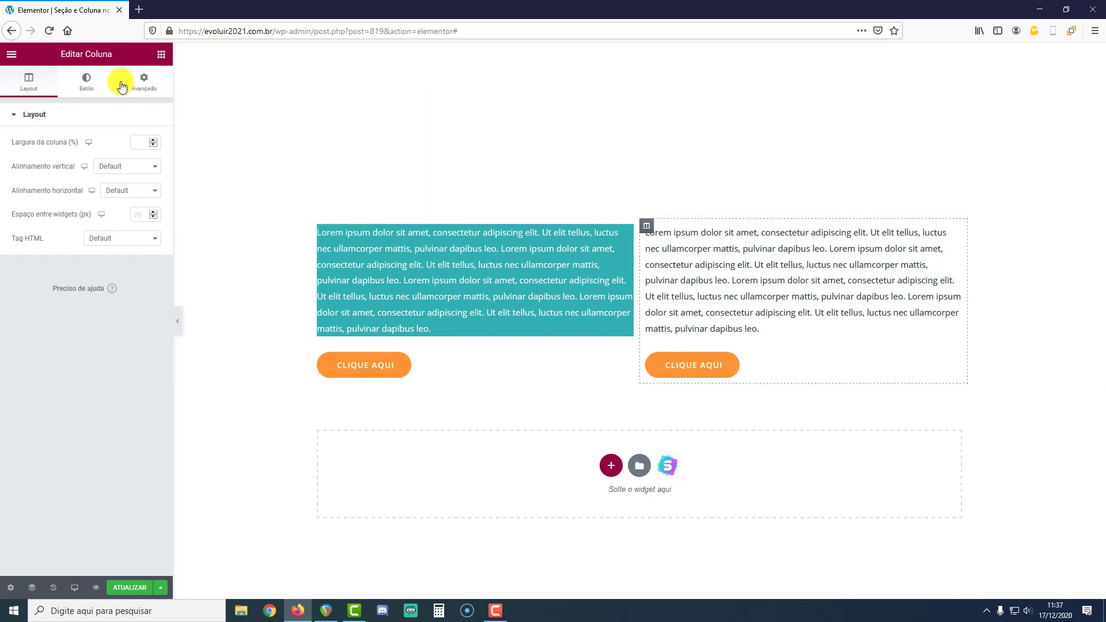
pyautogui.click(95, 86)
pyautogui.click(144, 83)
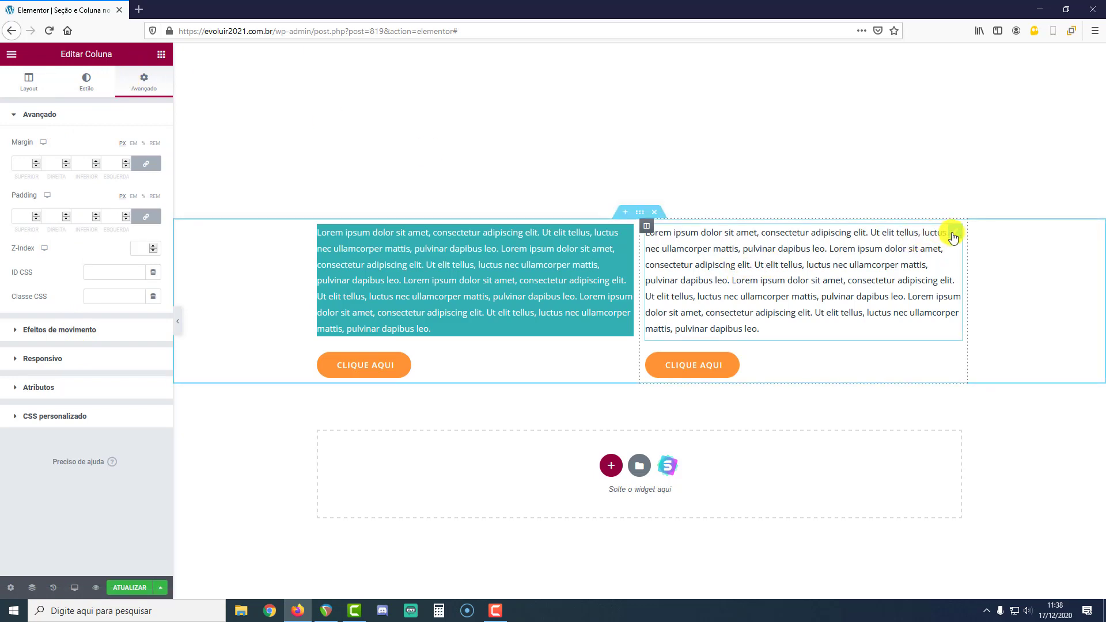
# Step: Give the right column's text widget a classic background in green (#27DBA3)
pyautogui.click(953, 235)
pyautogui.click(149, 86)
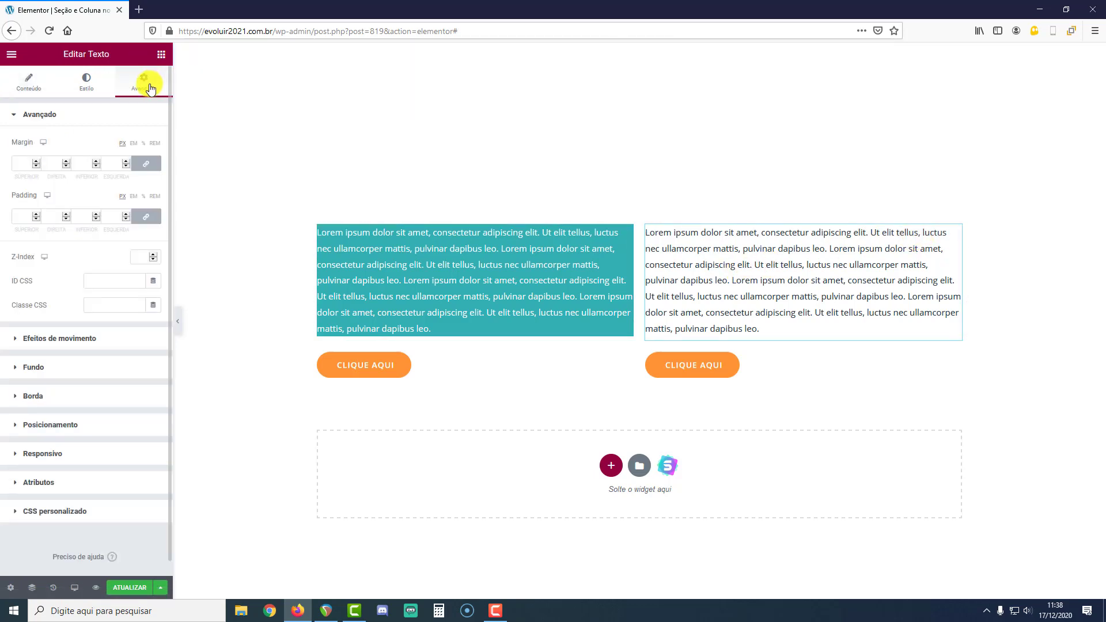
pyautogui.click(65, 371)
pyautogui.click(138, 225)
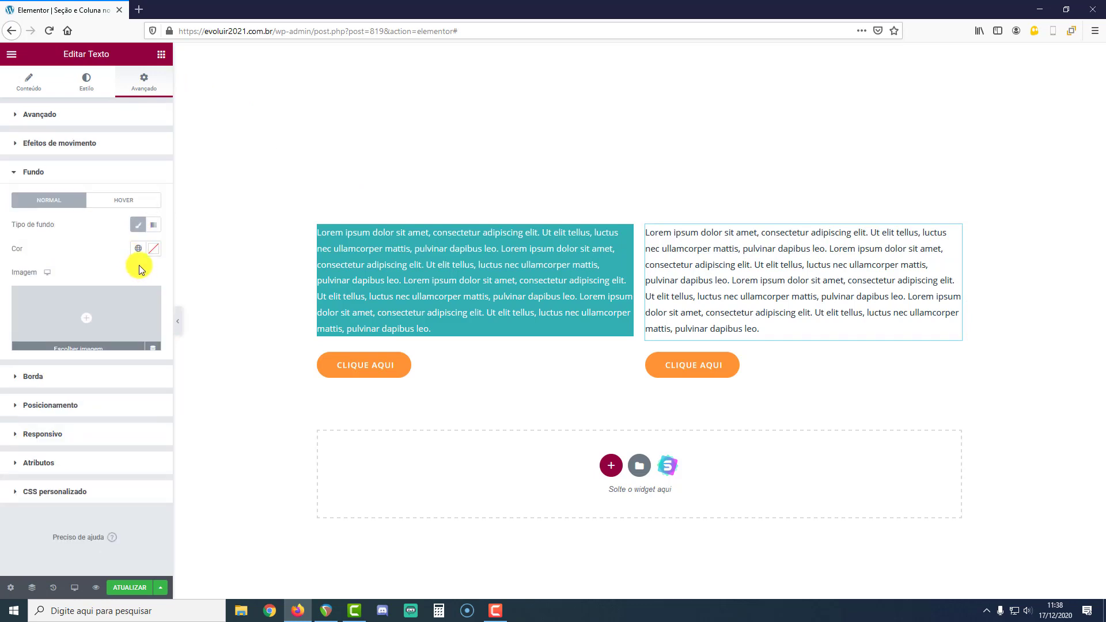
pyautogui.click(153, 248)
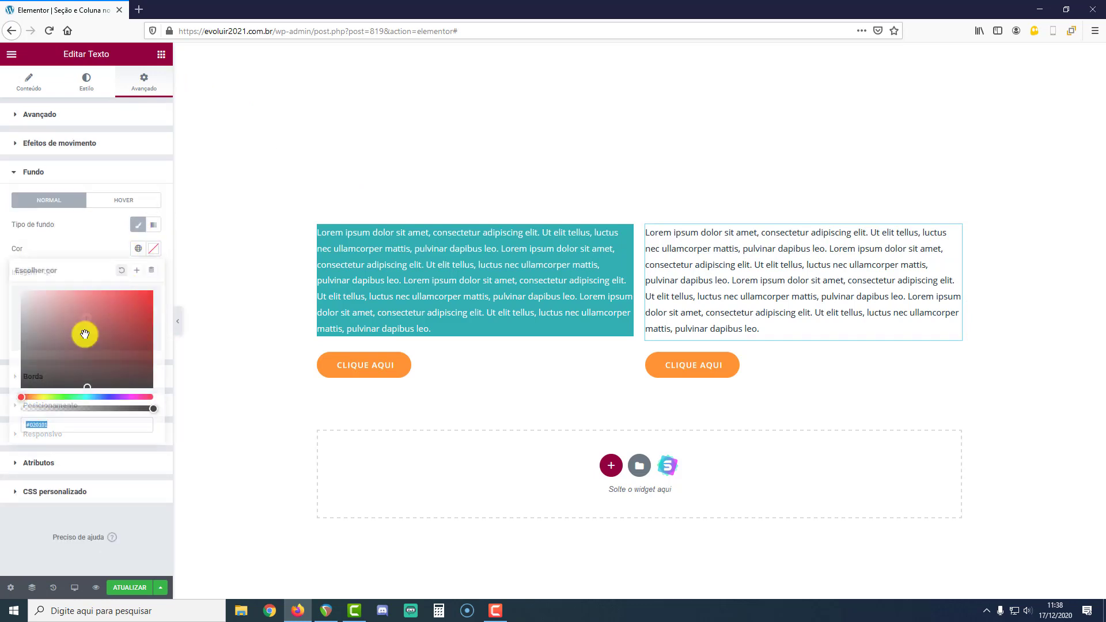
pyautogui.moveTo(72, 397); pyautogui.dragTo(77, 397)
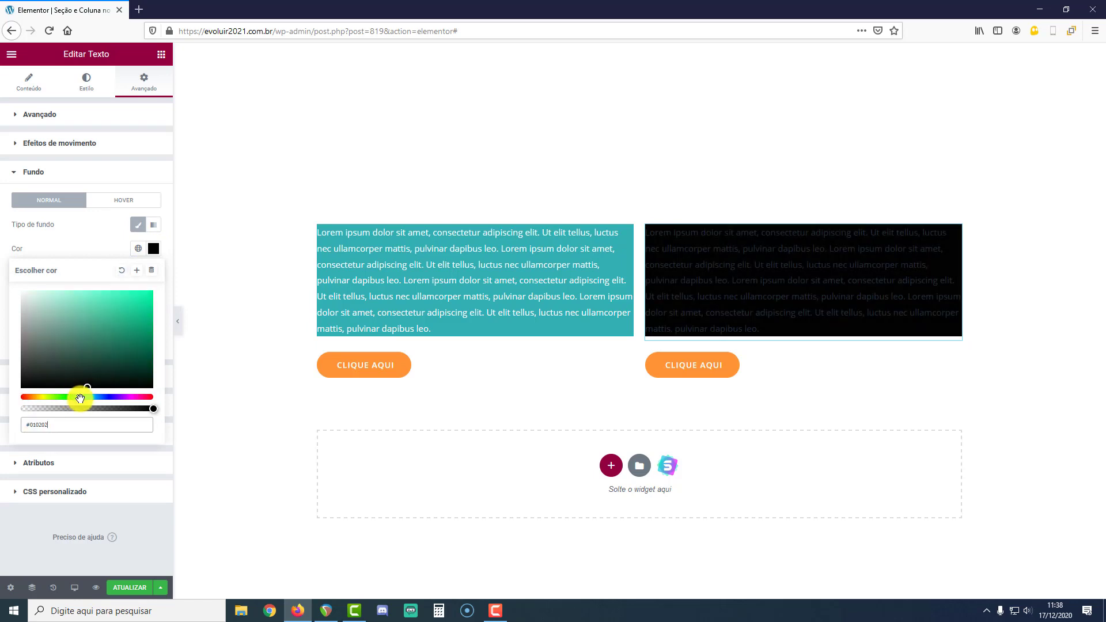
pyautogui.moveTo(121, 317)
pyautogui.mouseDown()
pyautogui.moveTo(66, 326)
pyautogui.moveTo(113, 334)
pyautogui.moveTo(136, 305)
pyautogui.mouseUp()
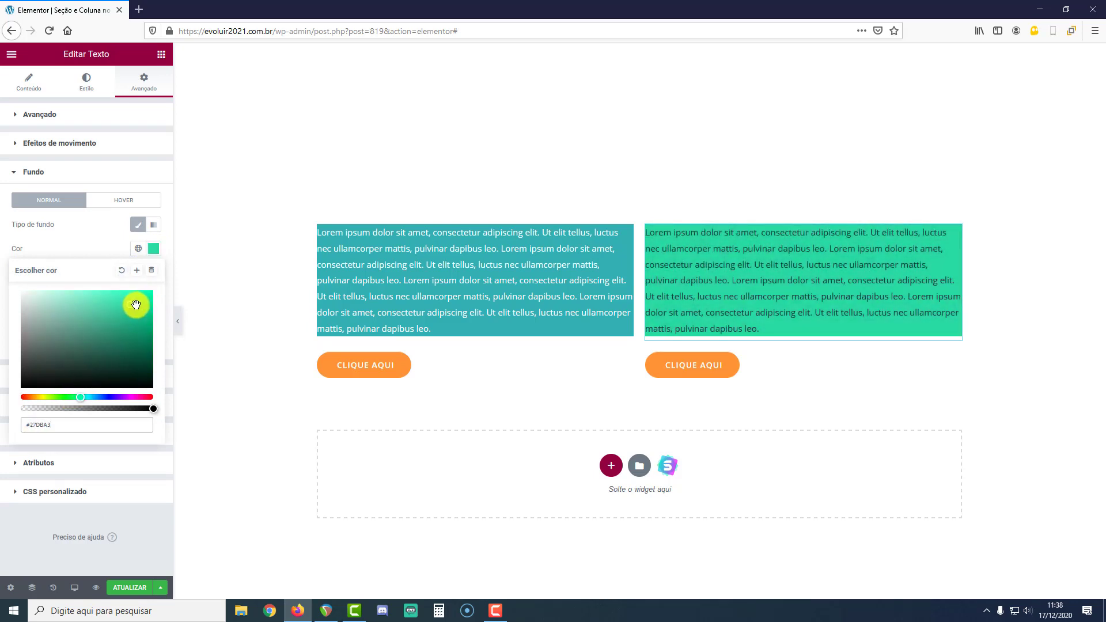
# Step: Copy the teal background colour code from the left column's text widget
pyautogui.click(625, 234)
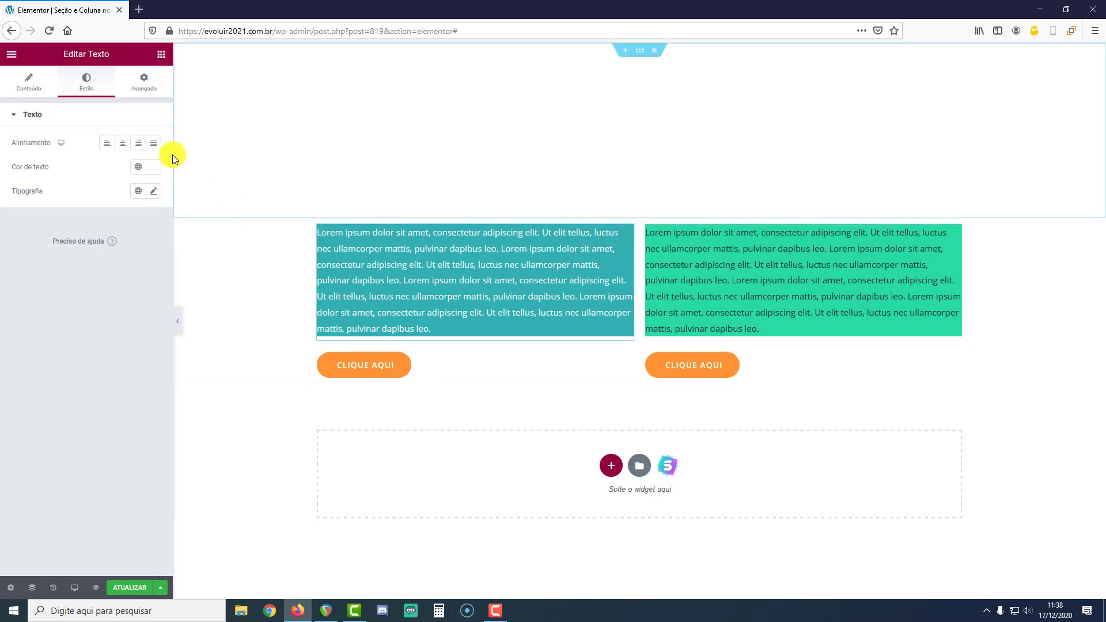
pyautogui.click(138, 86)
pyautogui.click(39, 371)
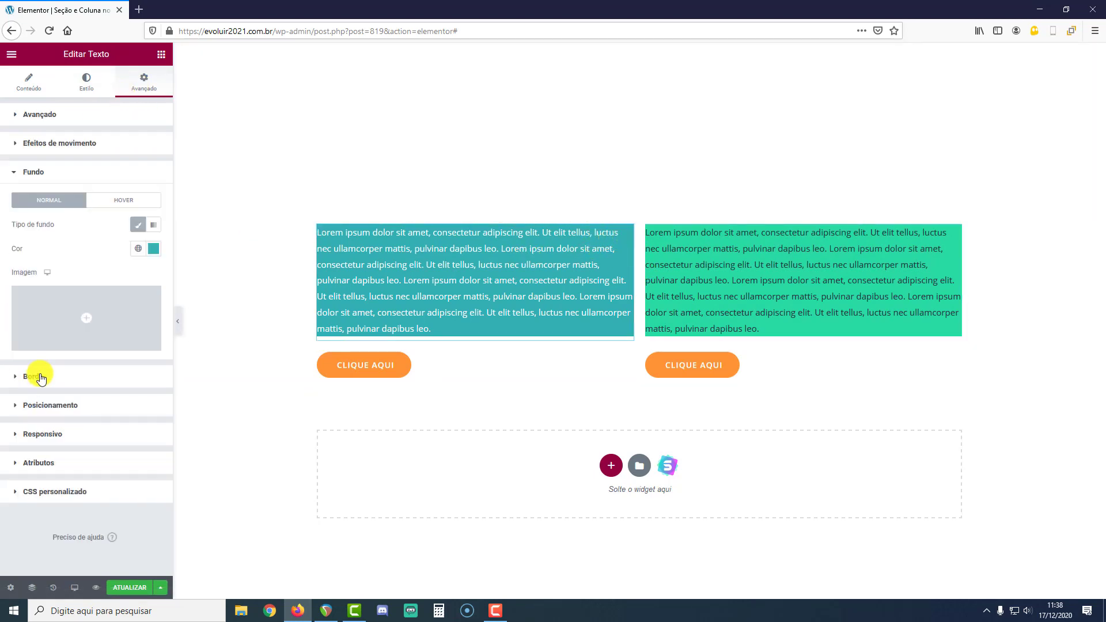
pyautogui.click(153, 248)
pyautogui.click(51, 423)
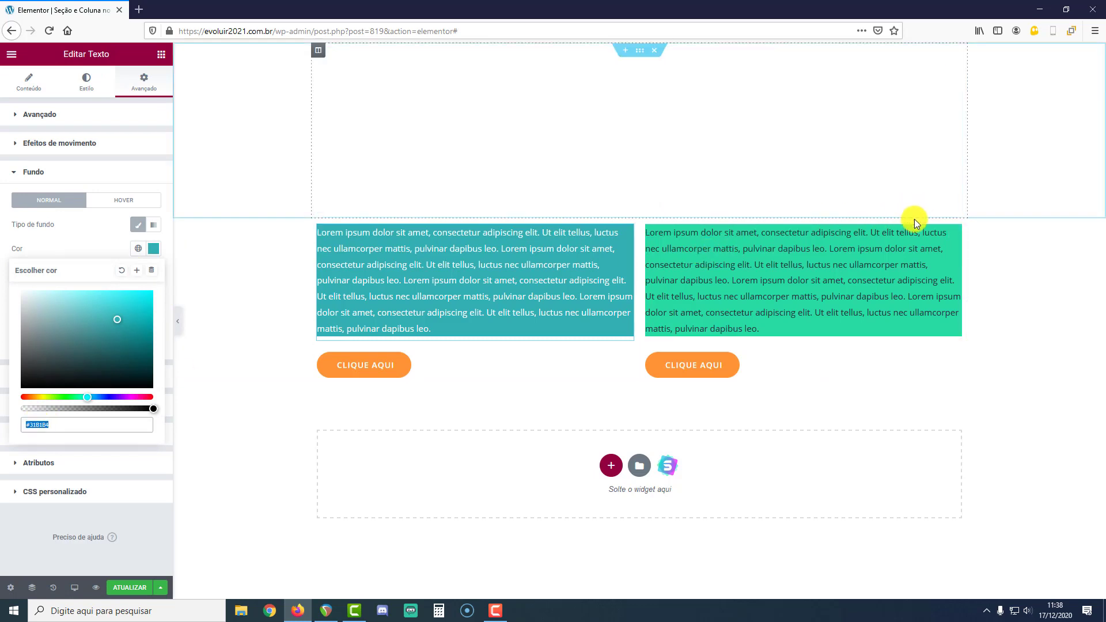
# Step: Set the right text widget's background to the copied teal (#31B1B4) and its text colour to white (#FFFFFF)
pyautogui.click(956, 236)
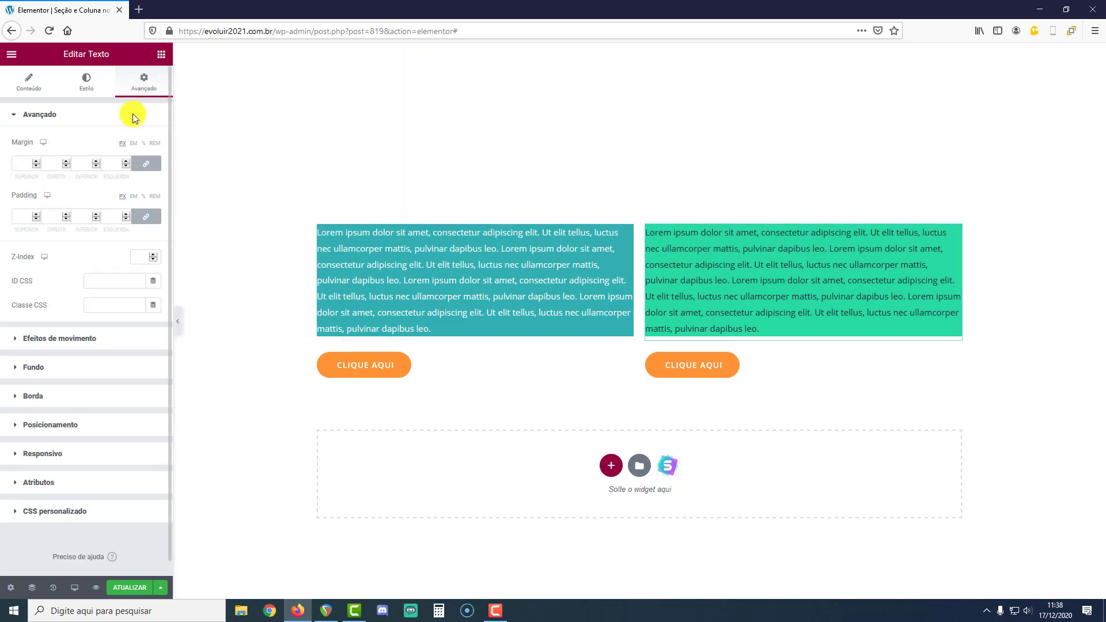
pyautogui.click(39, 369)
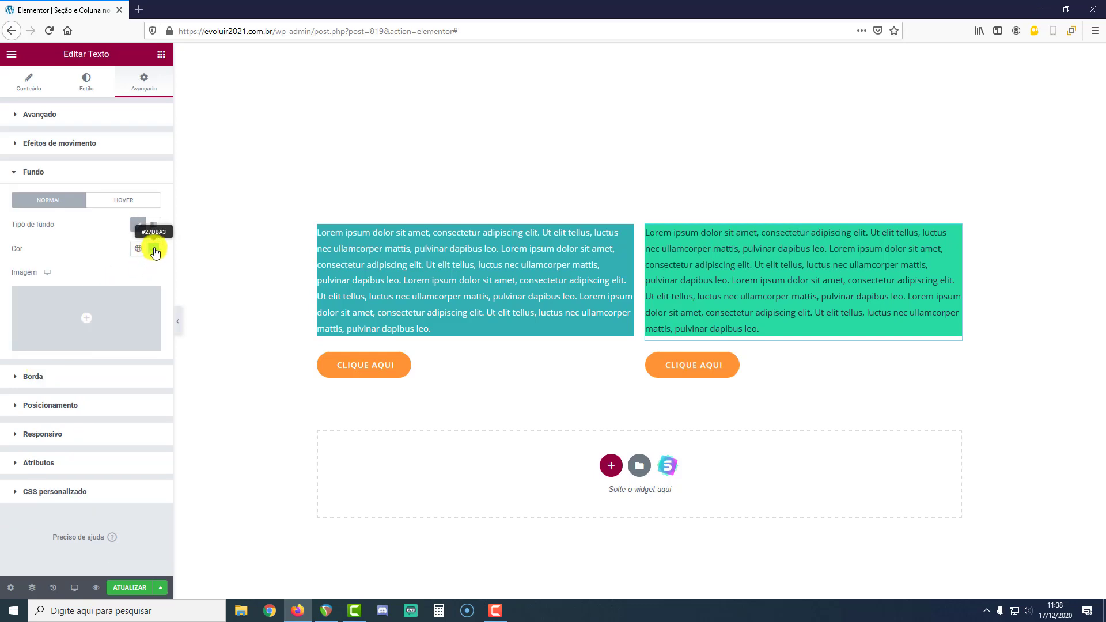
pyautogui.click(153, 248)
pyautogui.click(30, 424)
pyautogui.write('#36b3b4')
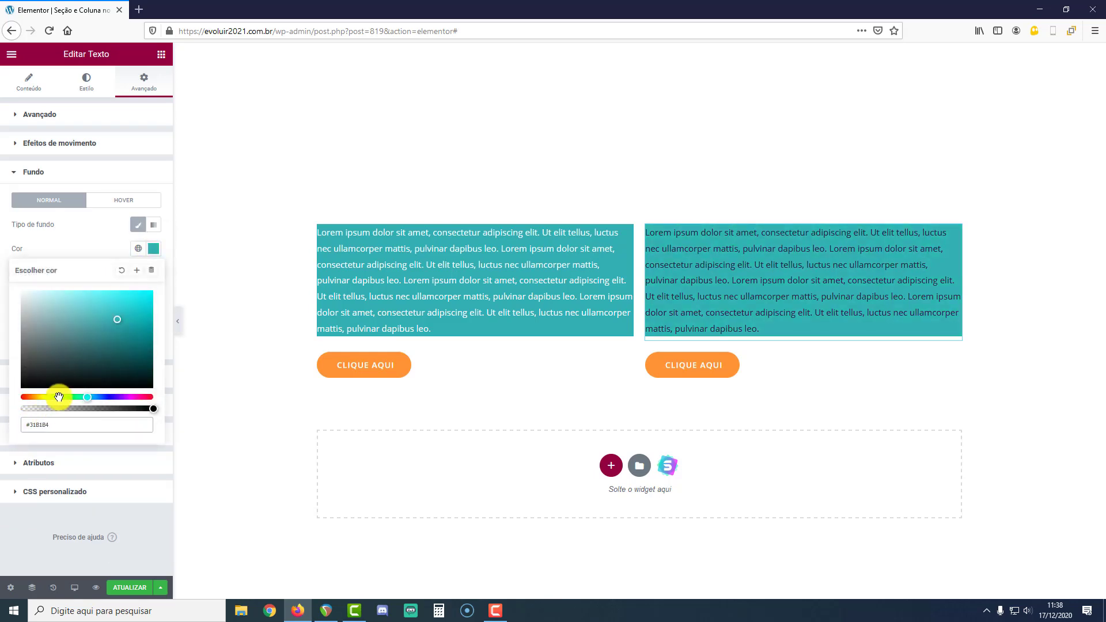
pyautogui.click(84, 84)
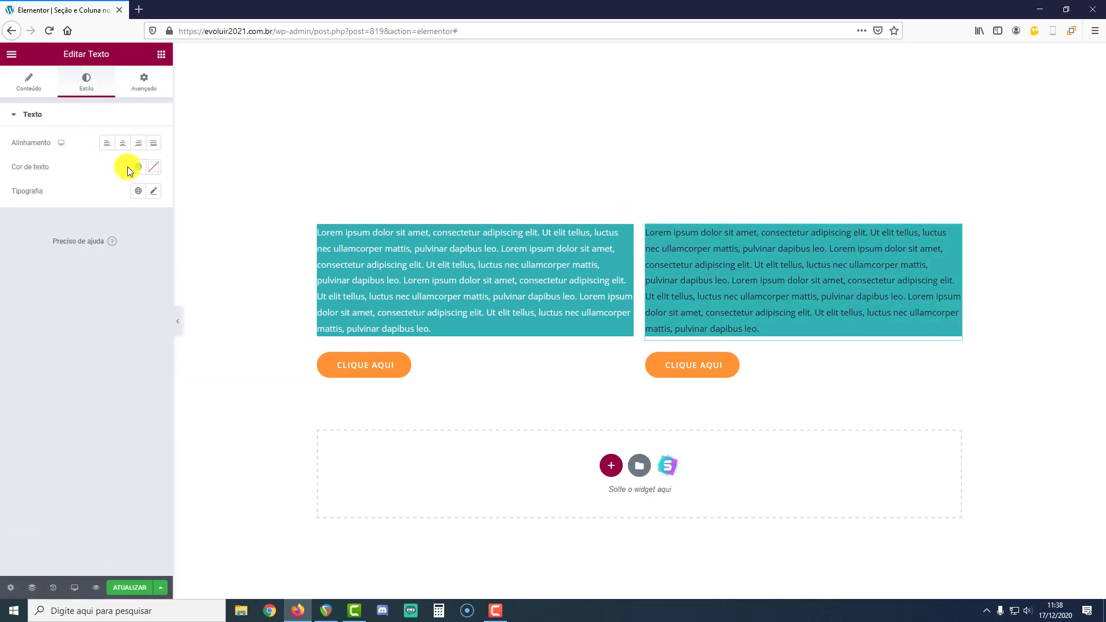
pyautogui.click(154, 167)
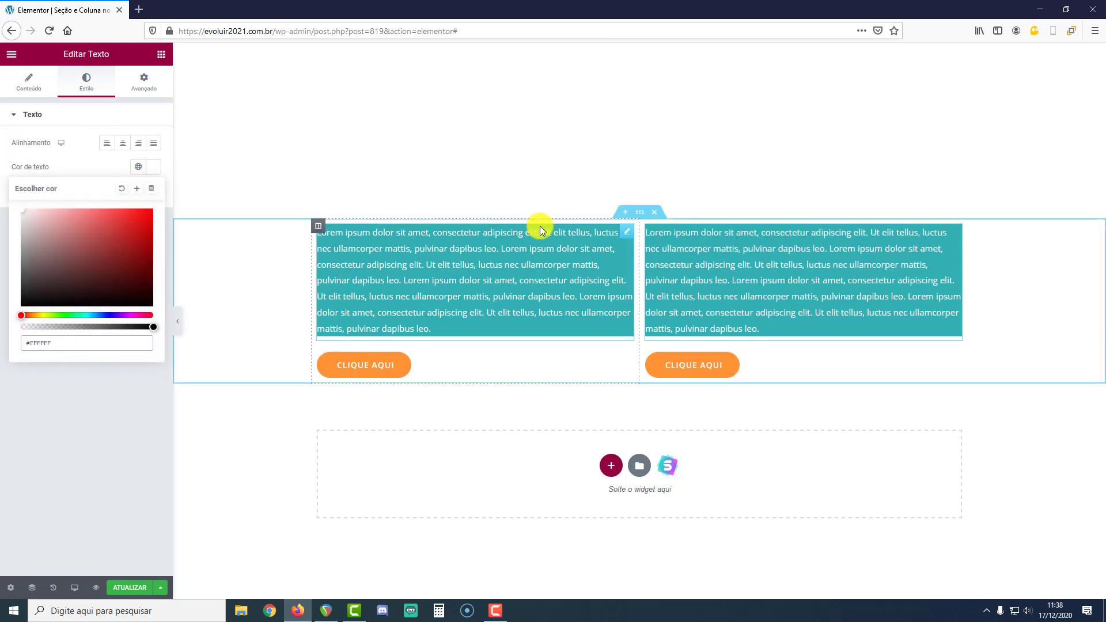
# Step: Try a linked 50 px margin on all sides of the left text widget, and clear it again
pyautogui.click(626, 232)
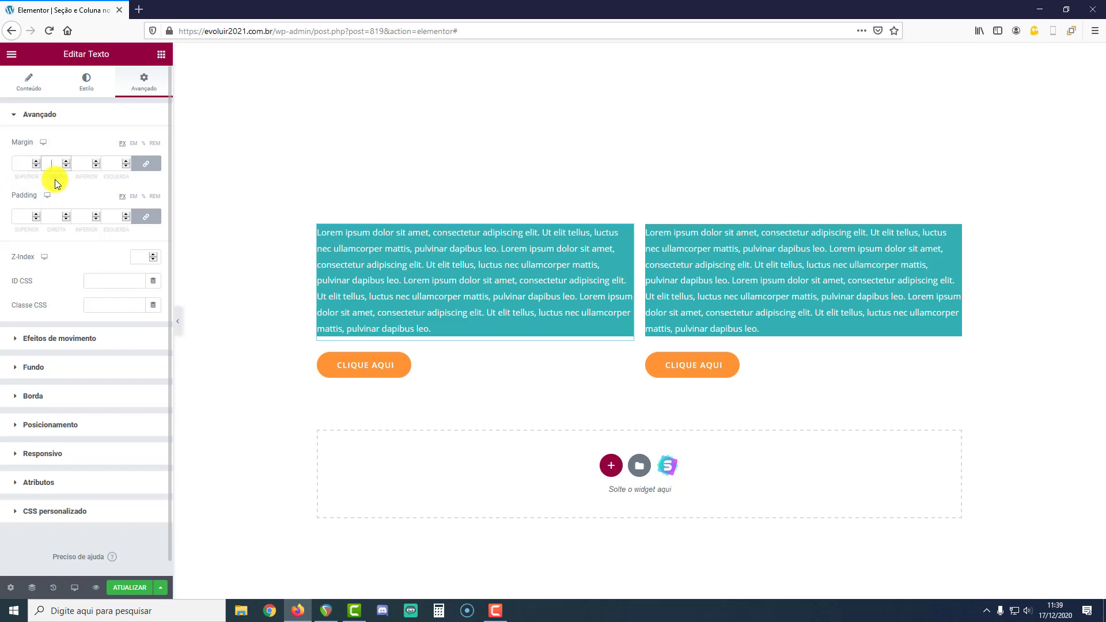
pyautogui.click(88, 182)
pyautogui.write('50')
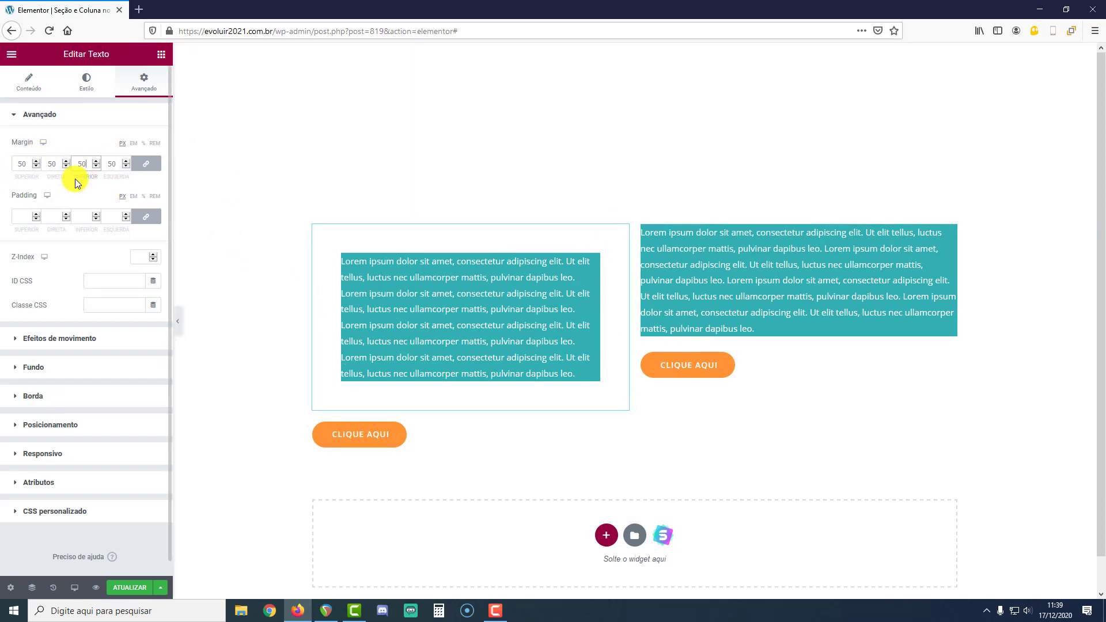
pyautogui.press('BackSpace')
pyautogui.press('BackSpace')
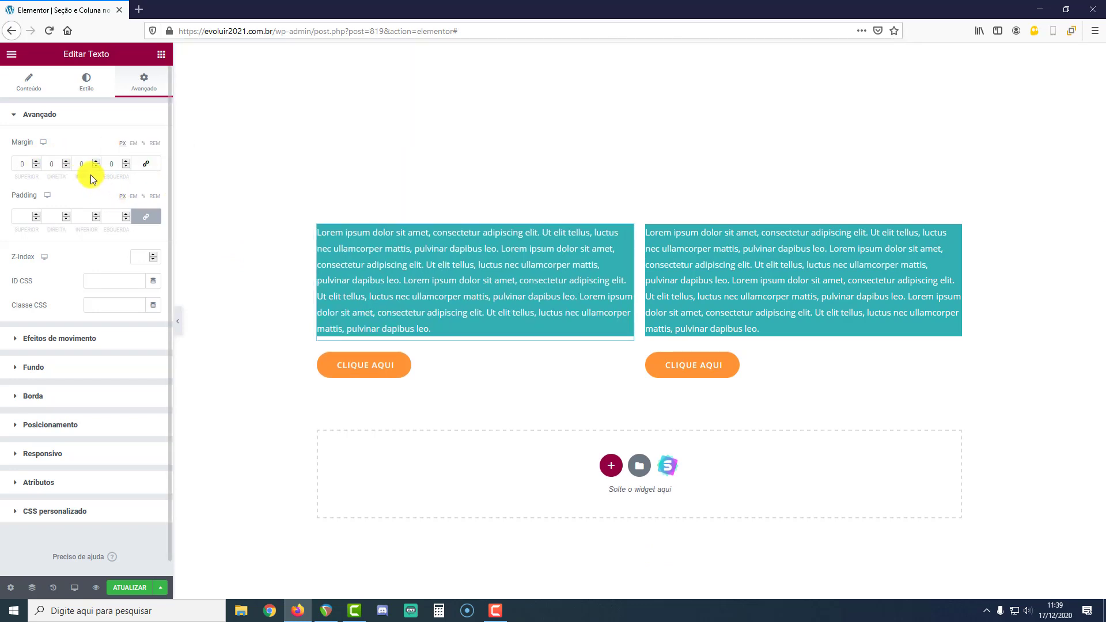
# Step: Set only the left text widget's bottom margin to 50 px with the sides unlinked, and preview the section at full width
pyautogui.click(80, 158)
pyautogui.write('50')
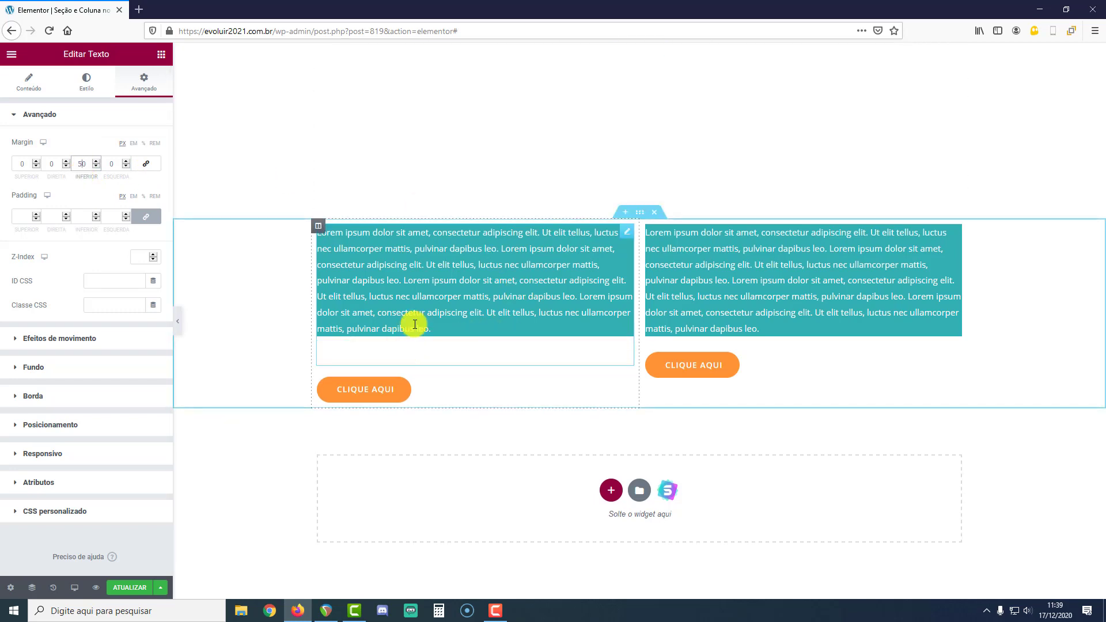
pyautogui.click(177, 321)
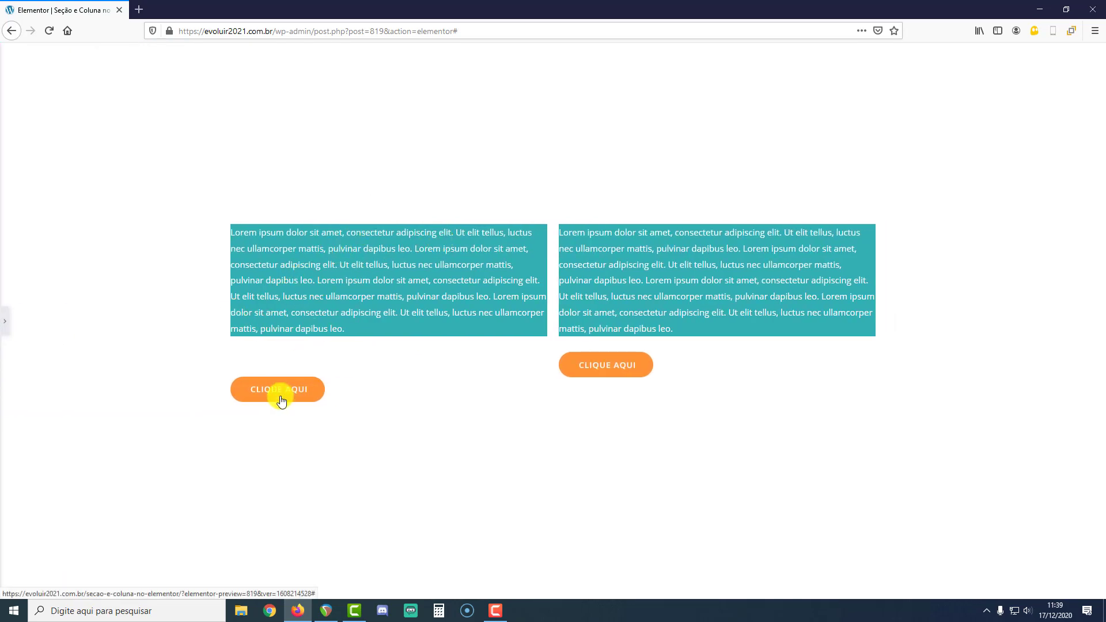
pyautogui.click(5, 321)
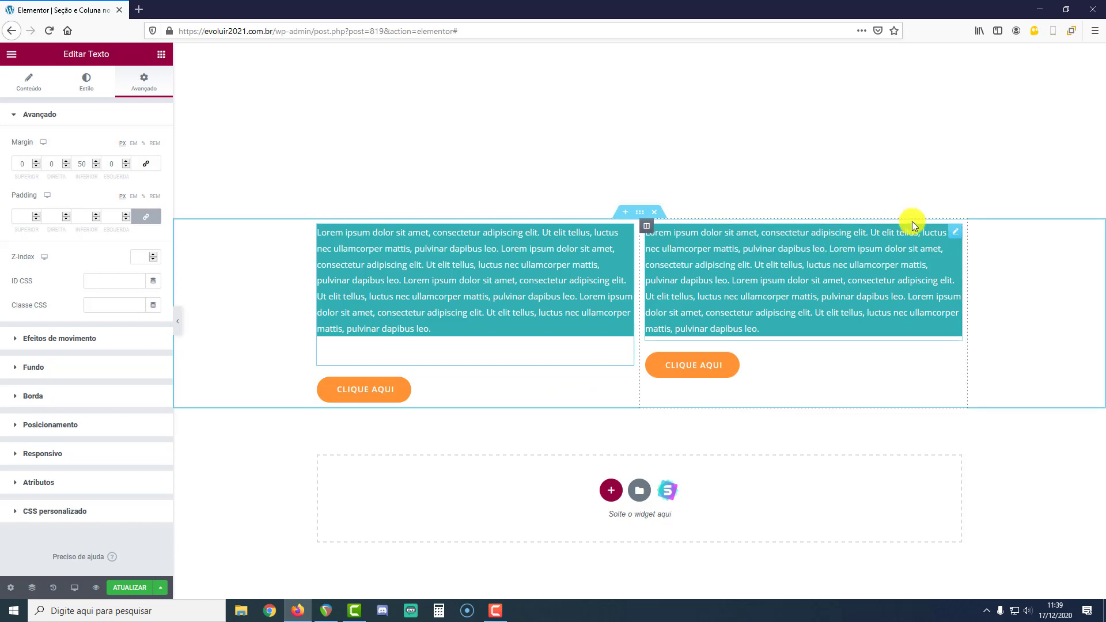
# Step: Unlink the right text widget's padding, set its bottom padding to 50 px, and preview the section at full width
pyautogui.click(954, 236)
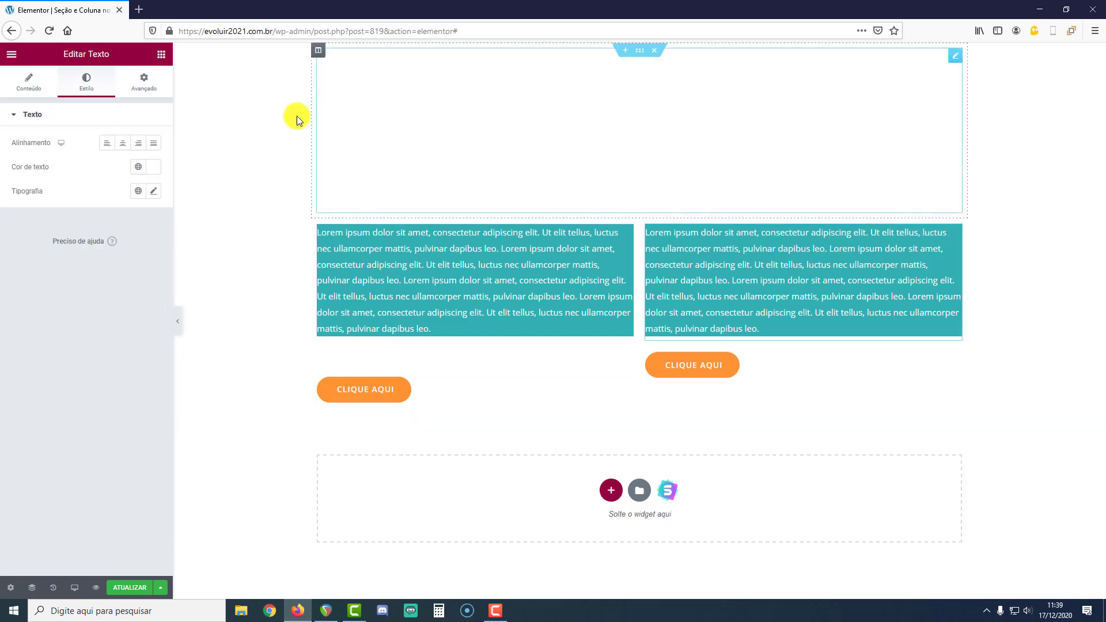
pyautogui.click(144, 91)
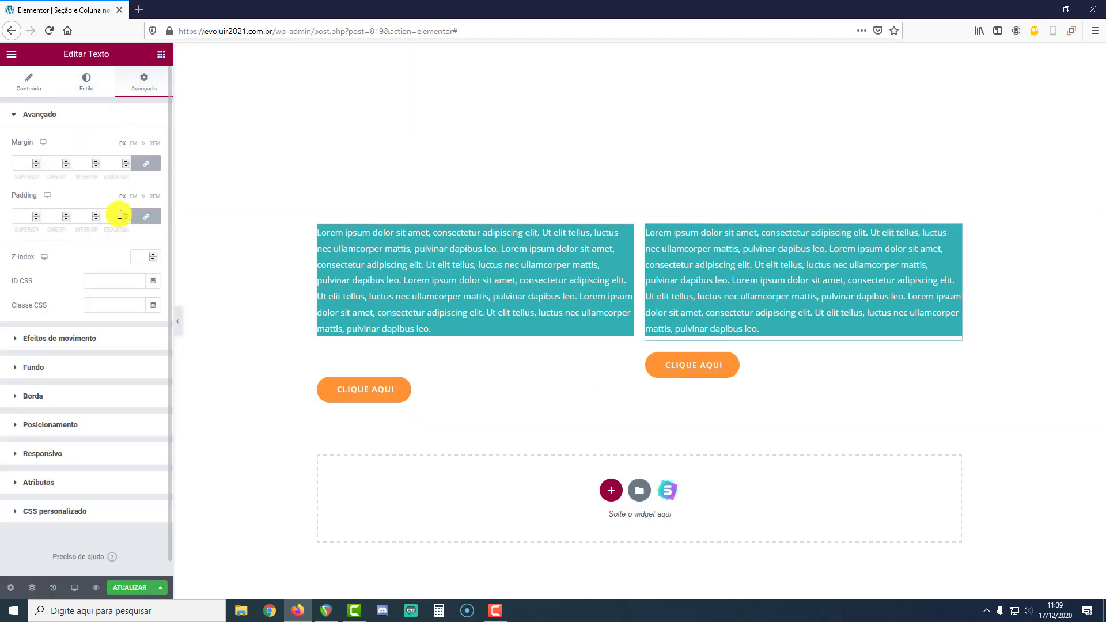
pyautogui.click(153, 216)
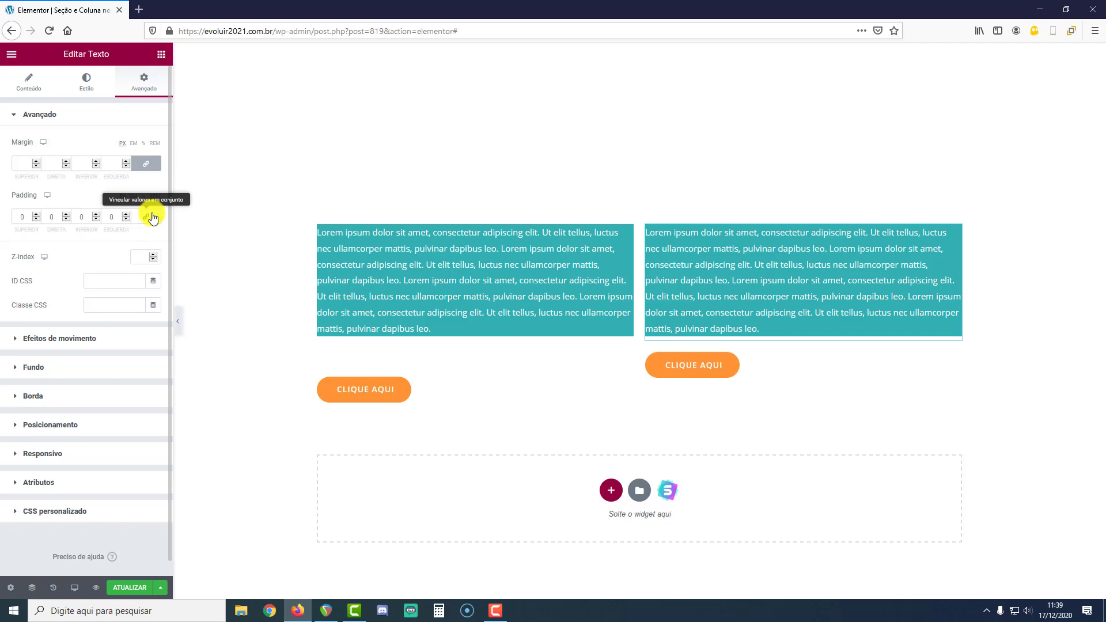
pyautogui.click(81, 216)
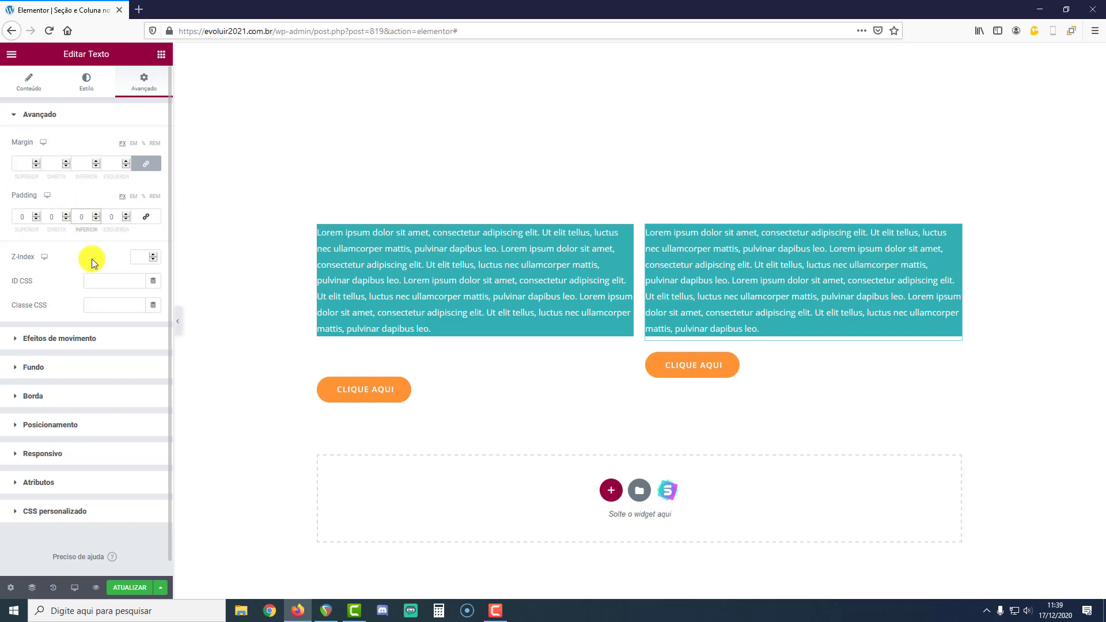
pyautogui.write('5')
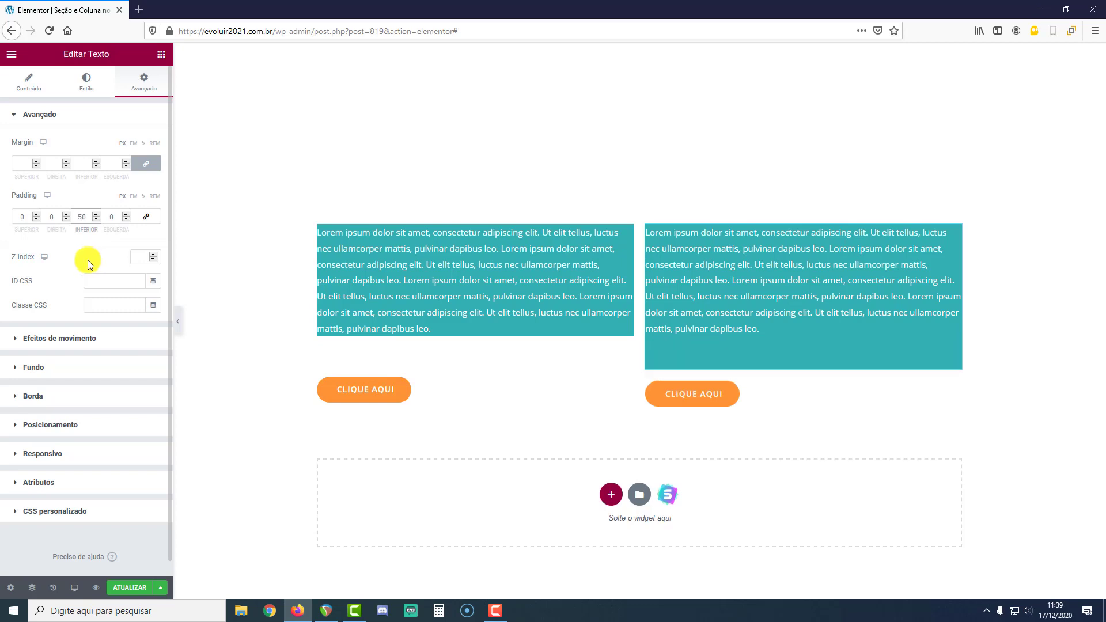
pyautogui.click(177, 317)
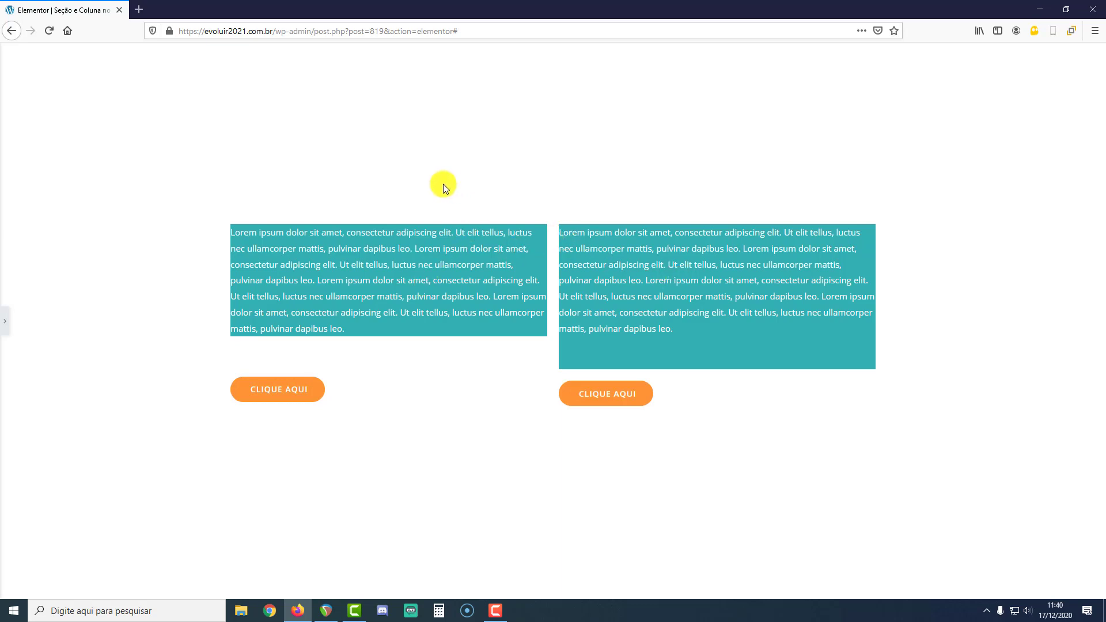
pyautogui.click(5, 322)
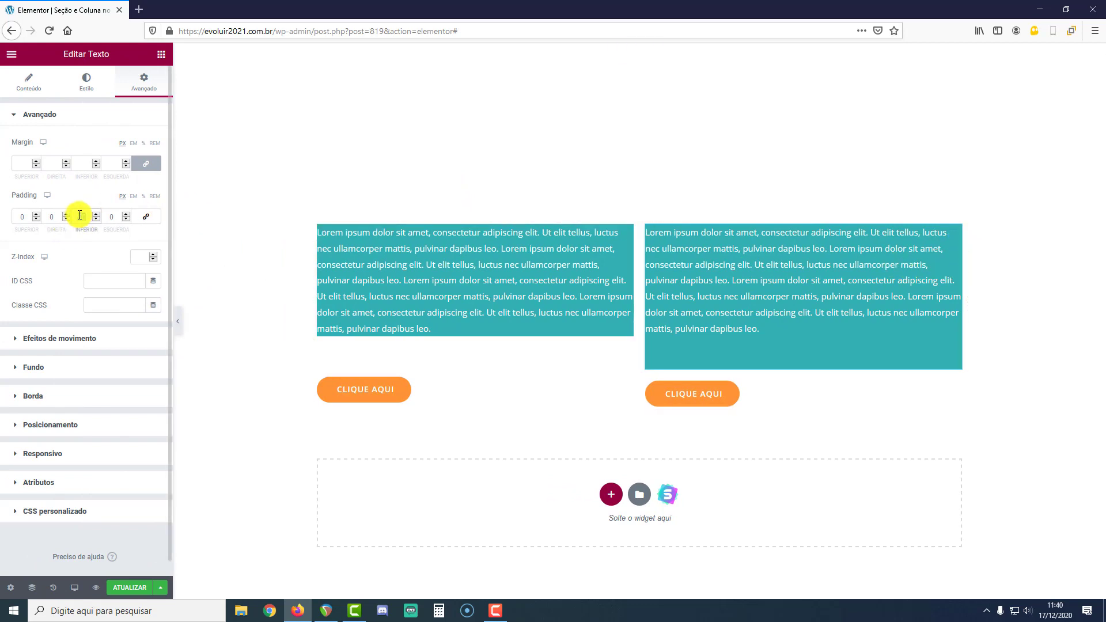
# Step: Clear the right text widget's bottom padding, apply a linked 30 px padding on all sides, and preview the section
pyautogui.write('0')
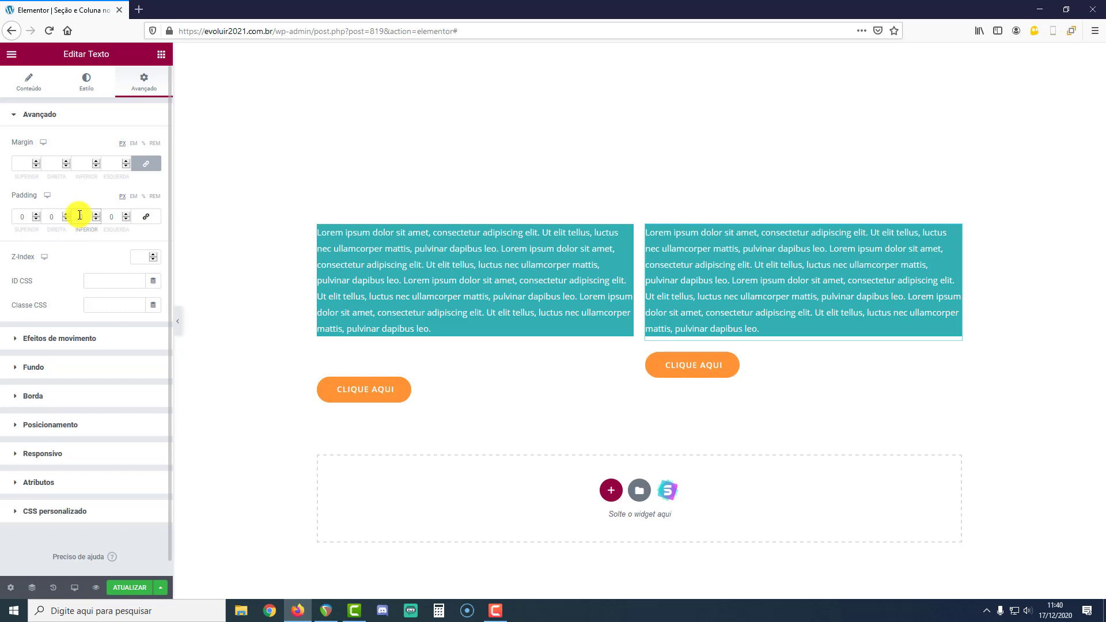
pyautogui.click(145, 216)
pyautogui.moveTo(88, 217); pyautogui.dragTo(75, 215)
pyautogui.write('30')
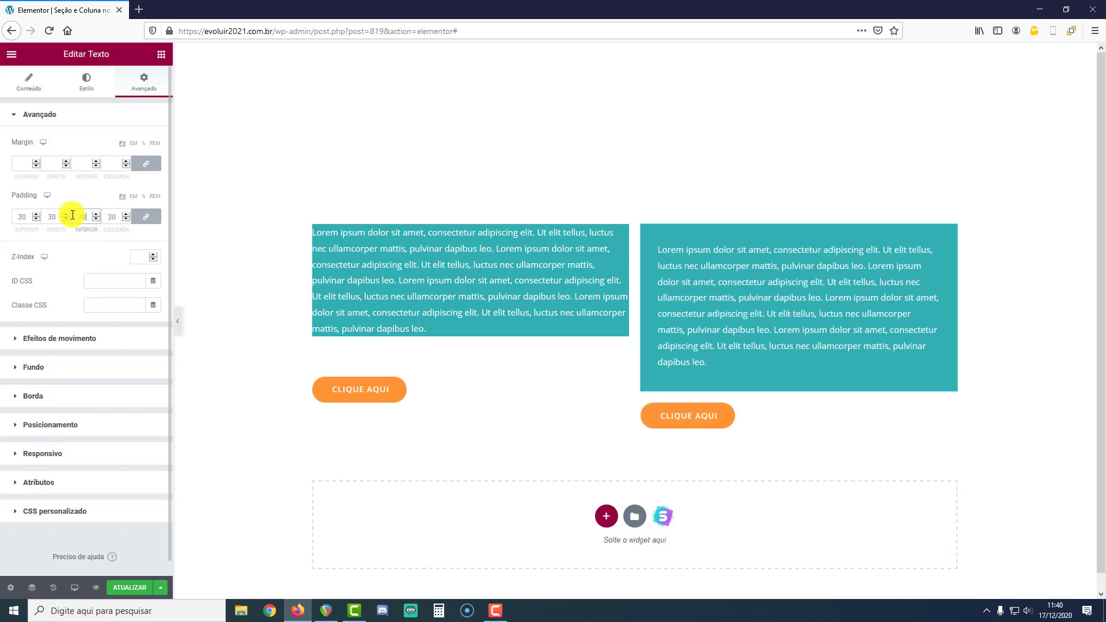
pyautogui.click(178, 321)
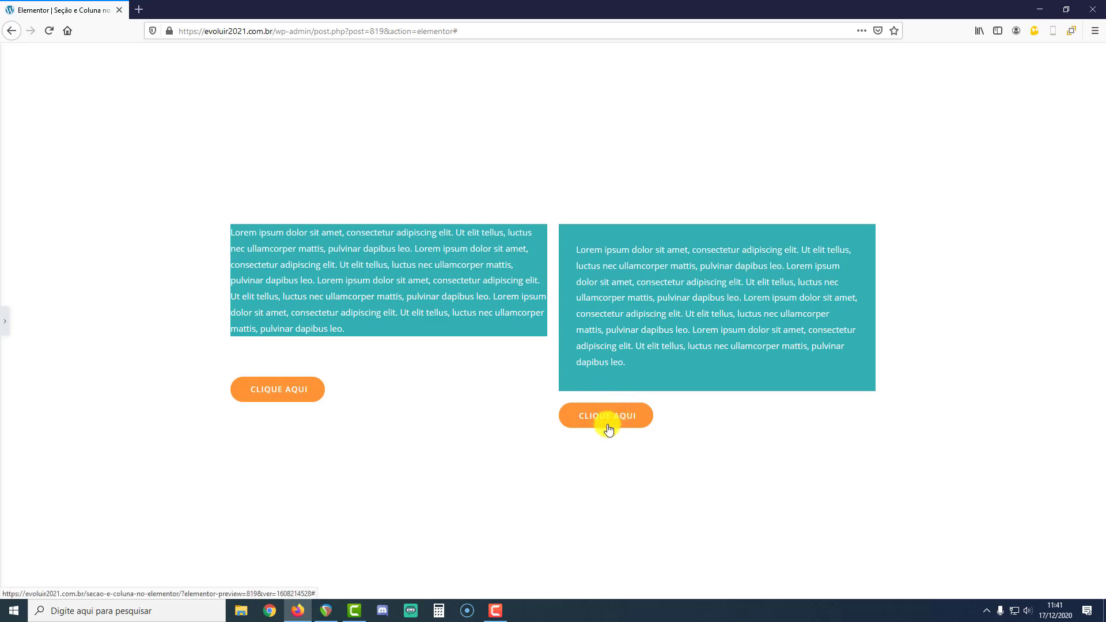
pyautogui.click(5, 320)
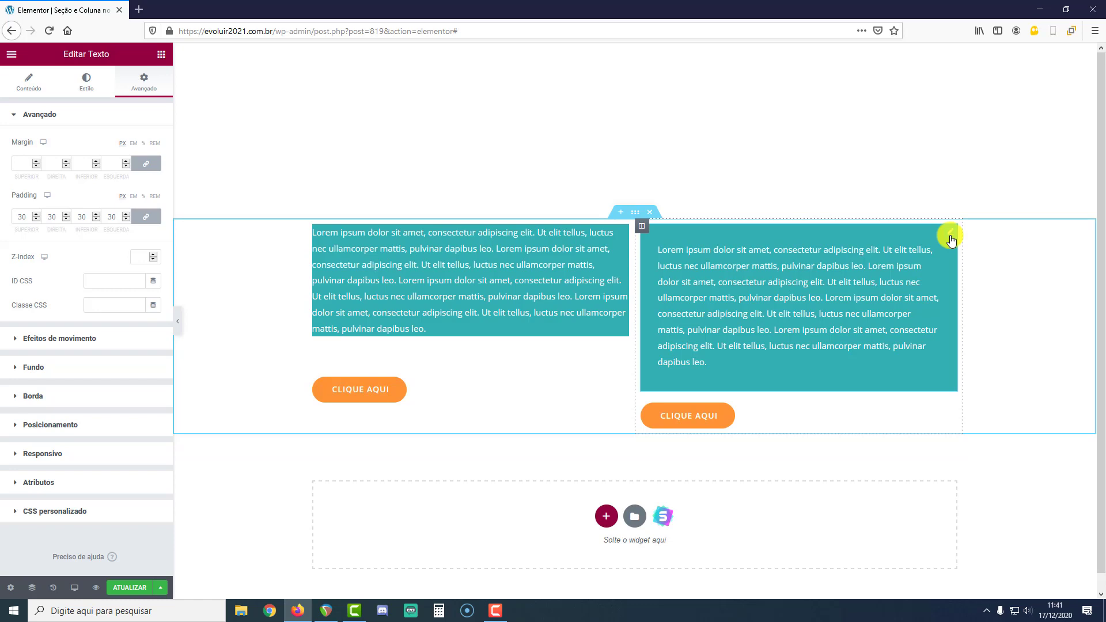
# Step: Unlink the right text widget's margin, set its bottom margin to 50 px, and preview the section at full width
pyautogui.click(146, 163)
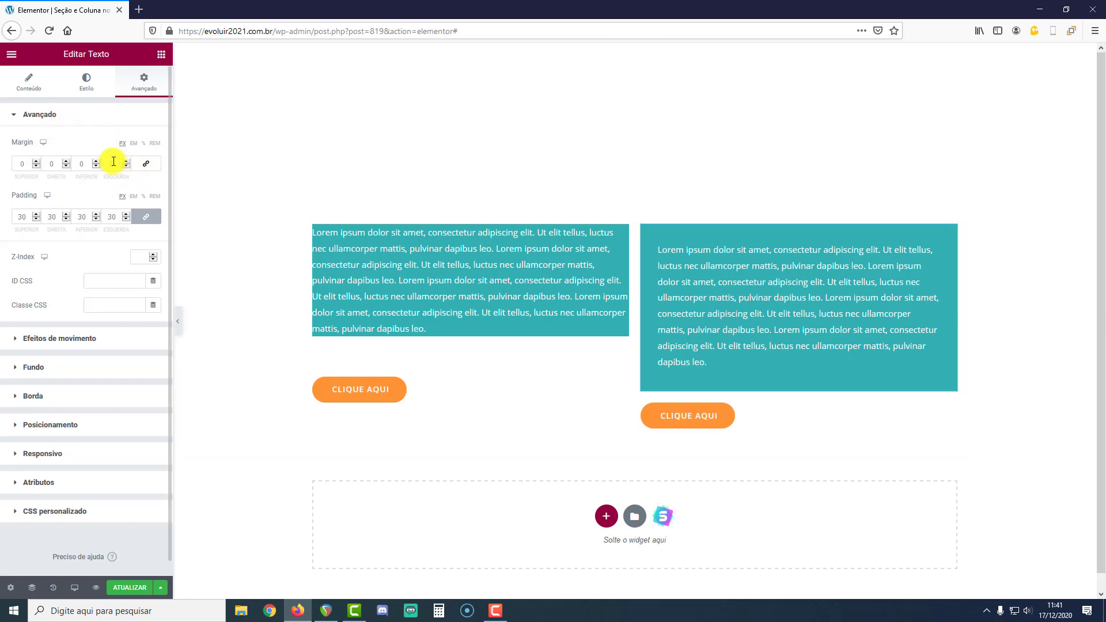
pyautogui.click(81, 163)
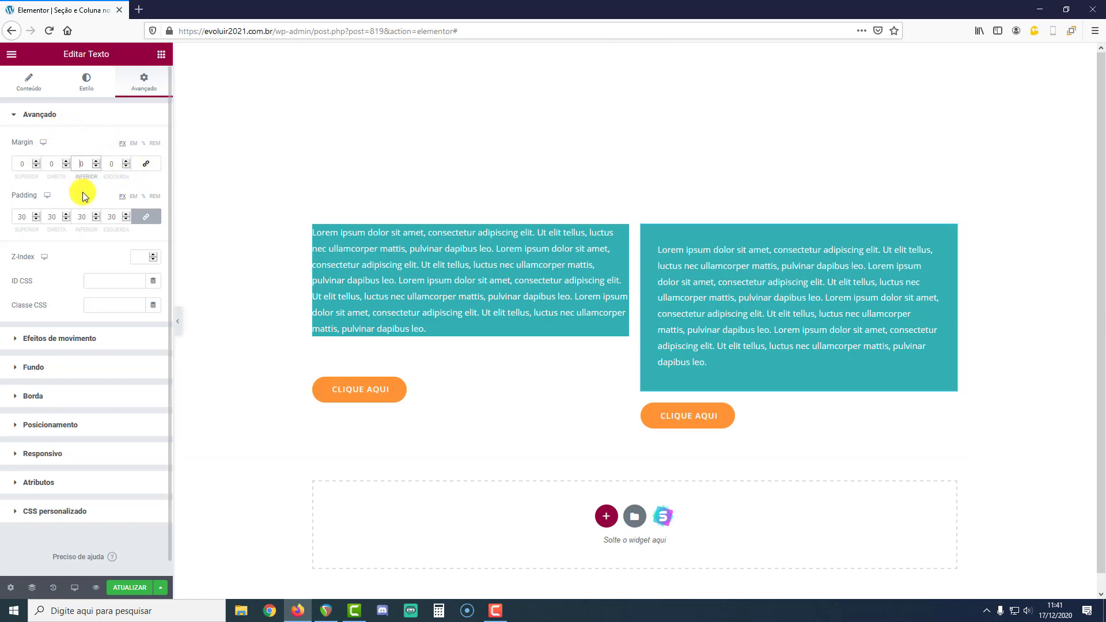
pyautogui.write('50')
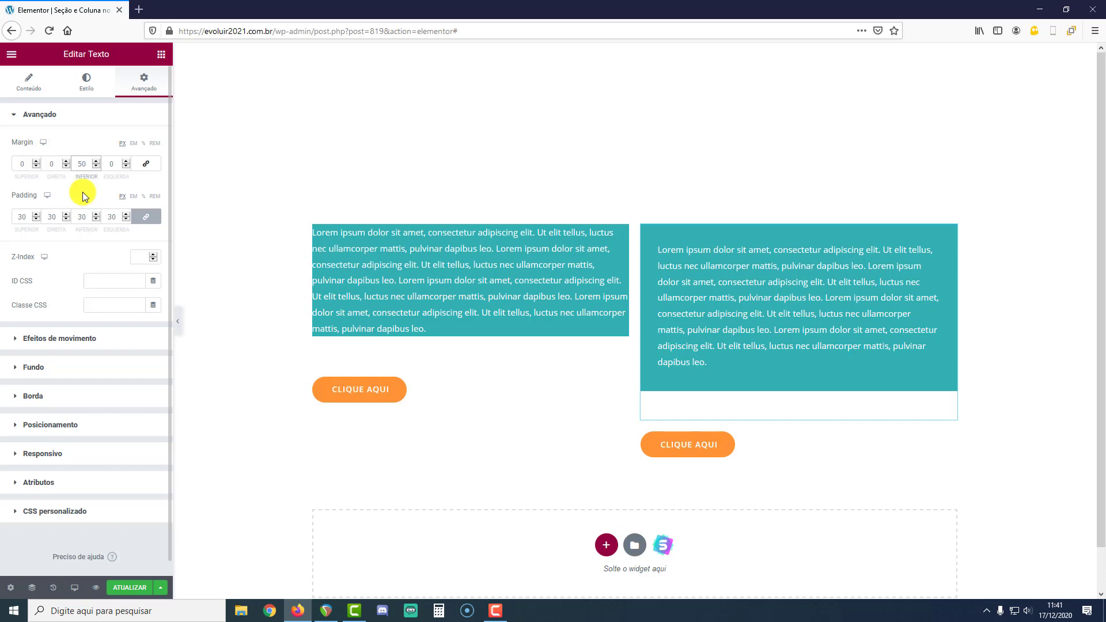
pyautogui.click(181, 325)
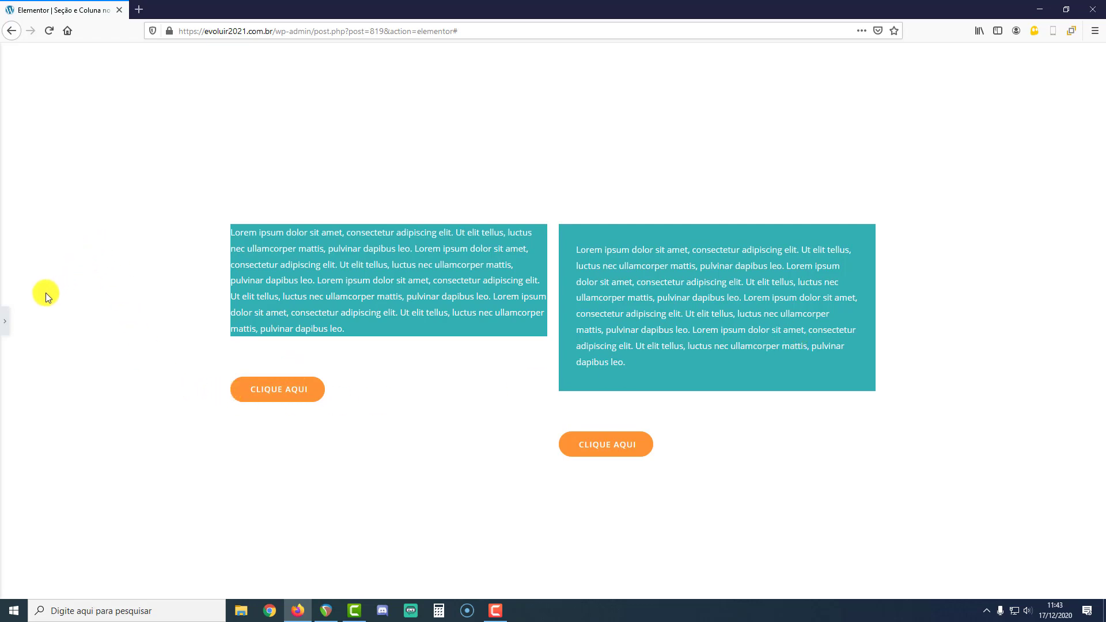
pyautogui.click(4, 321)
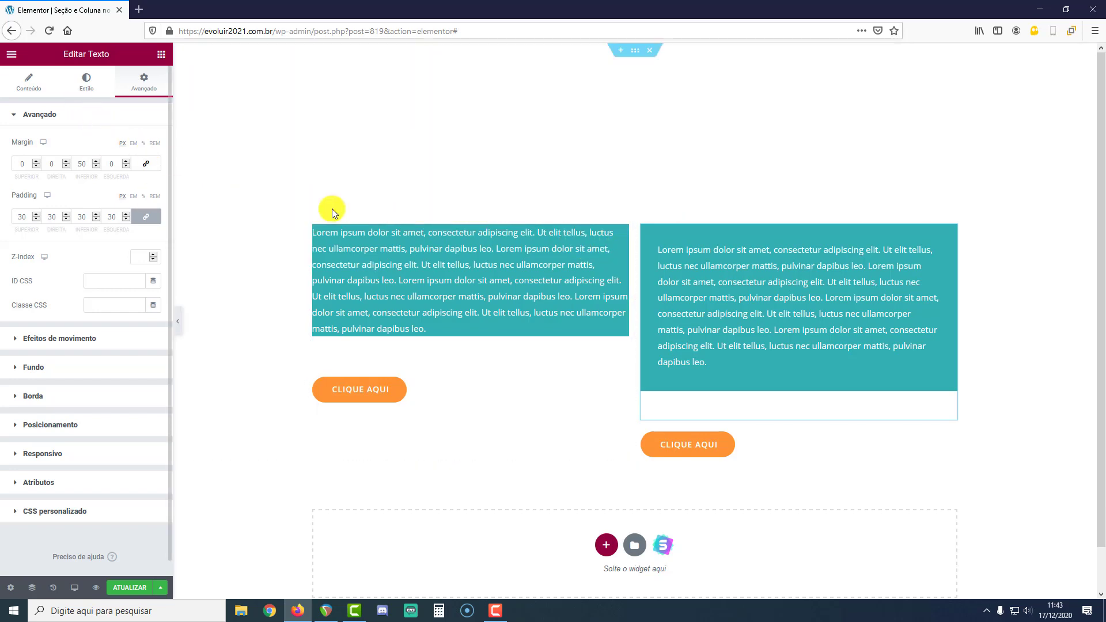
# Step: Set the left text widget's right margin to 50 px, preview the section at full width, and return that margin to 0
pyautogui.click(623, 237)
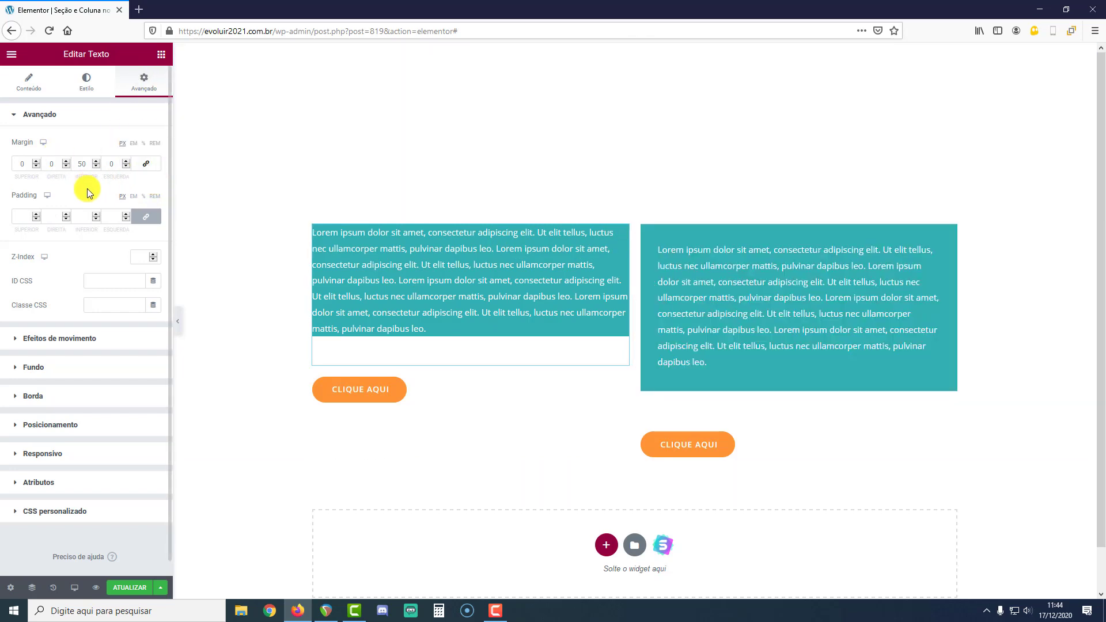
pyautogui.click(50, 161)
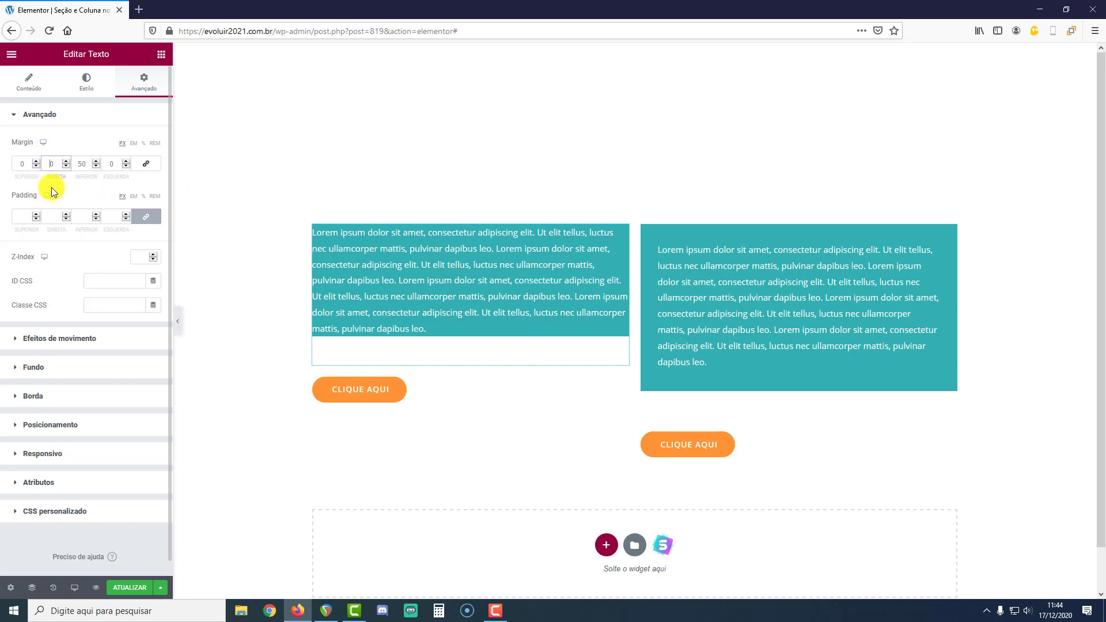
pyautogui.write('5')
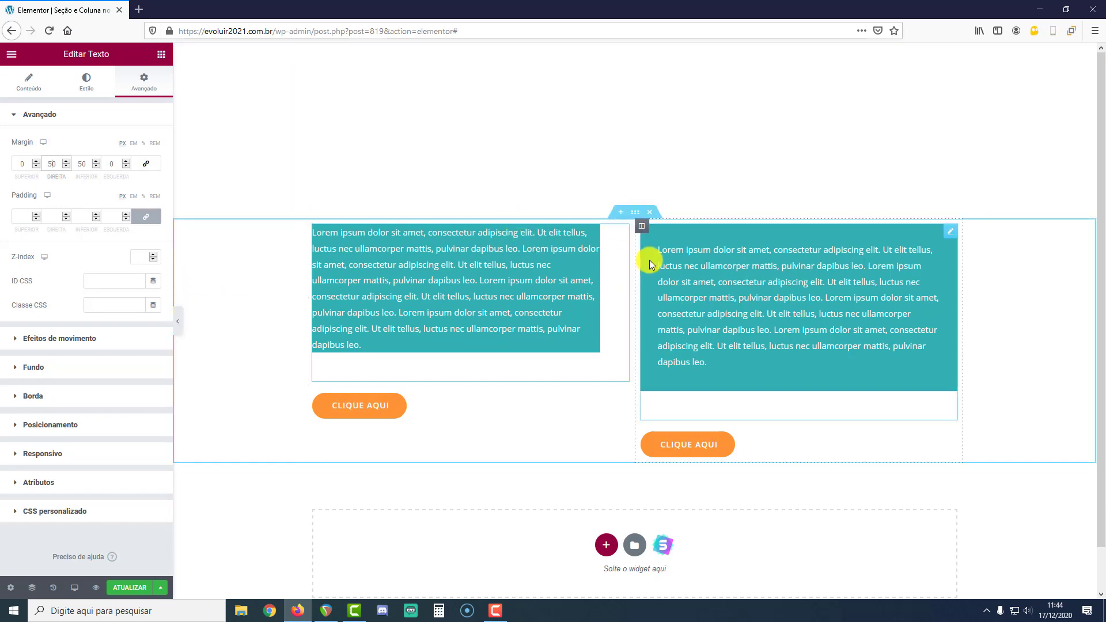
pyautogui.click(176, 321)
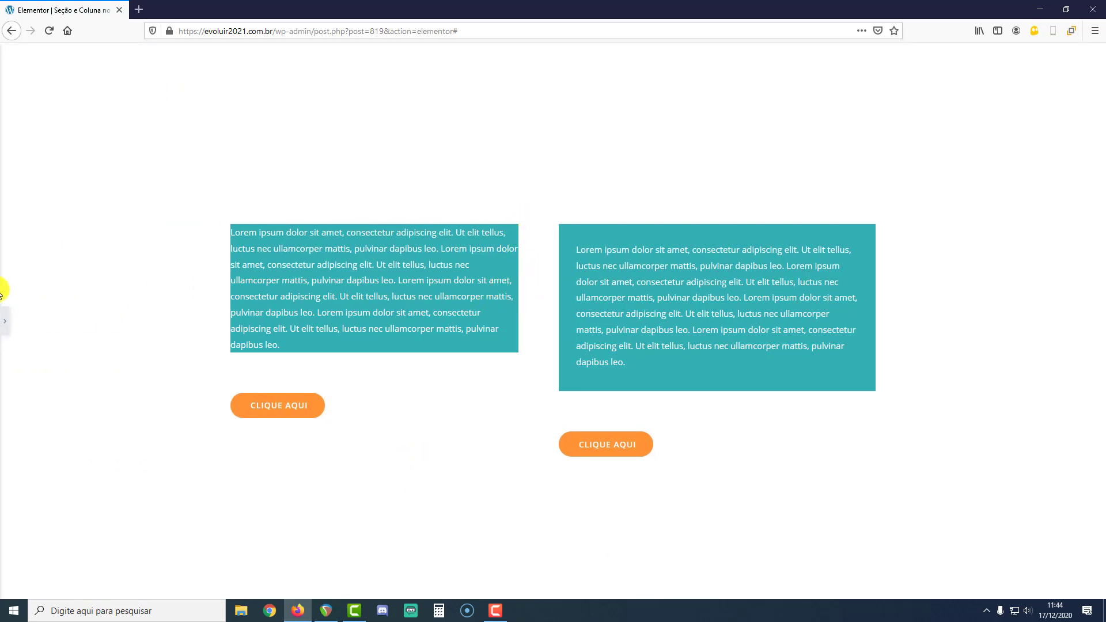
pyautogui.click(6, 324)
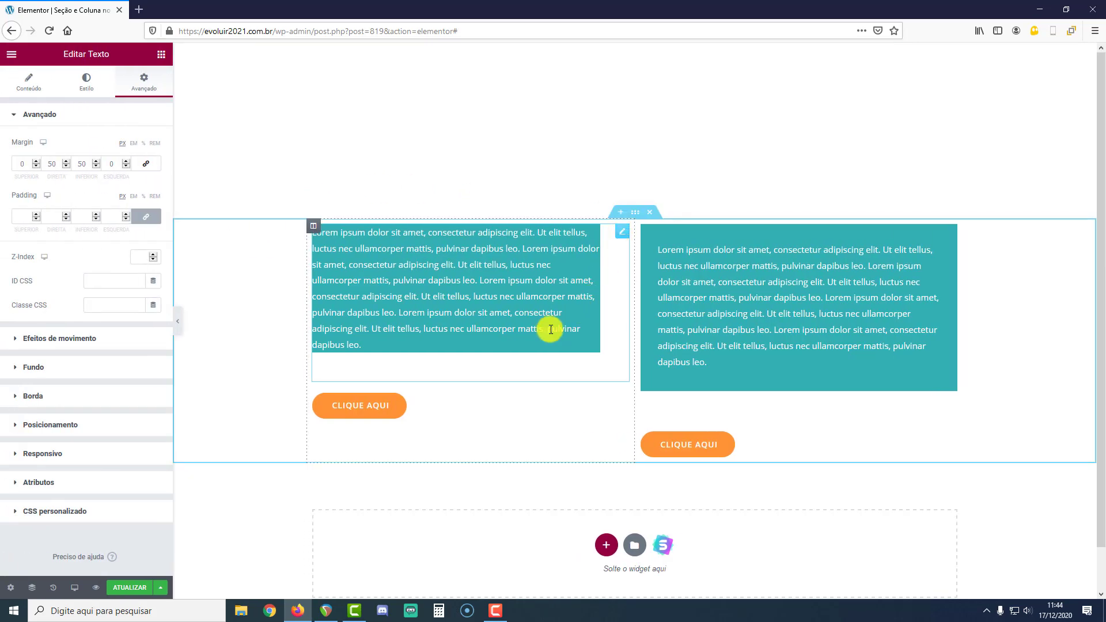
pyautogui.click(51, 166)
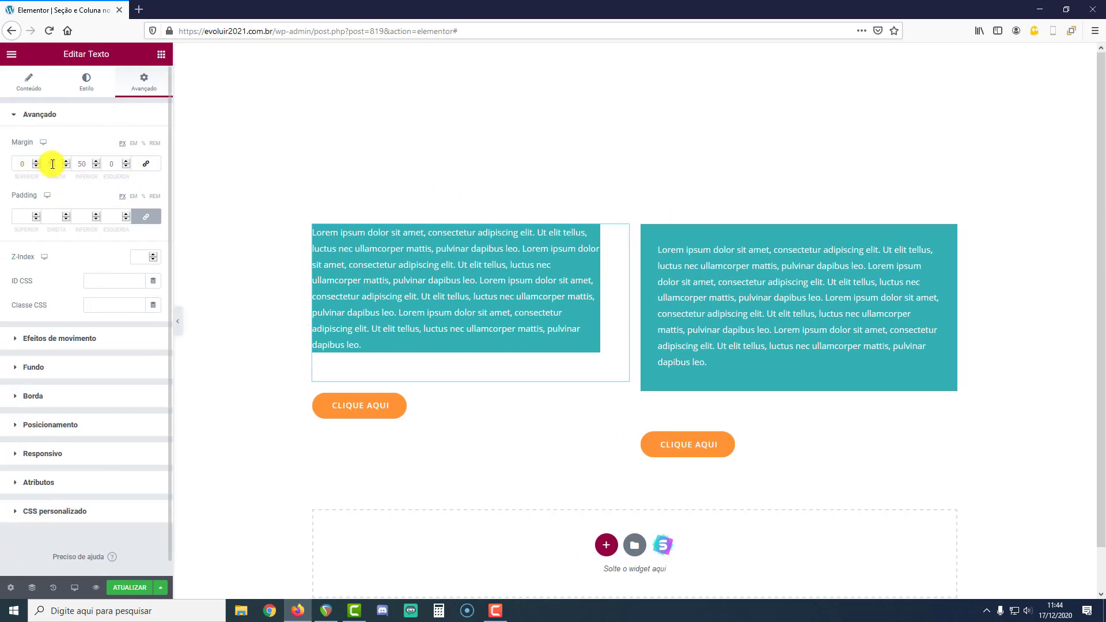
pyautogui.press('BackSpace')
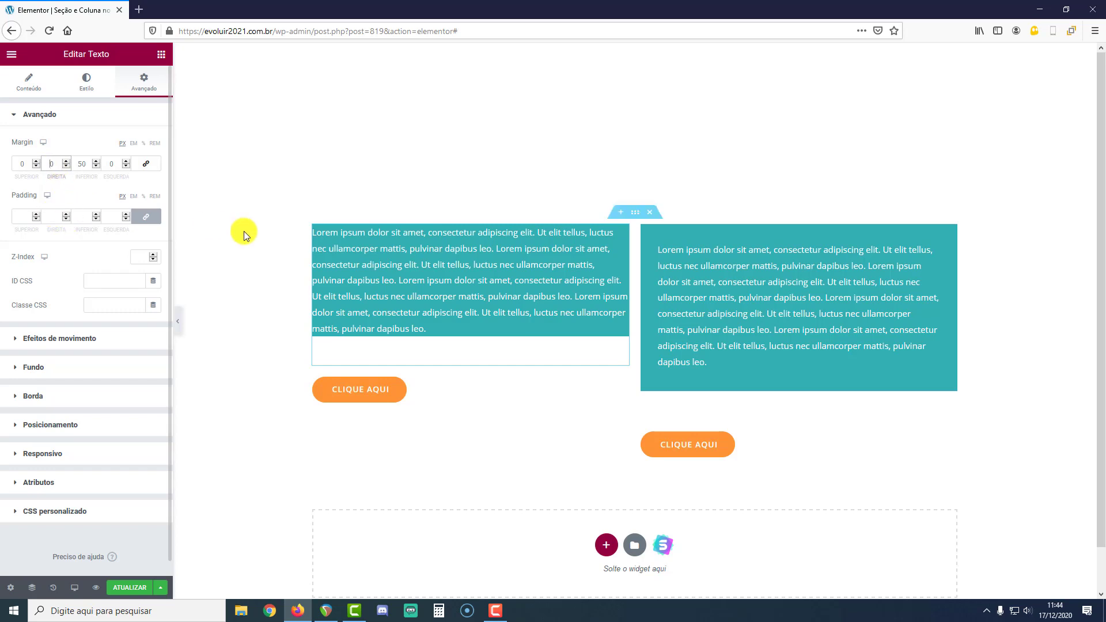
# Step: Unlink the left text widget's padding, set its right padding to 50 px, and preview the section at full width
pyautogui.click(147, 218)
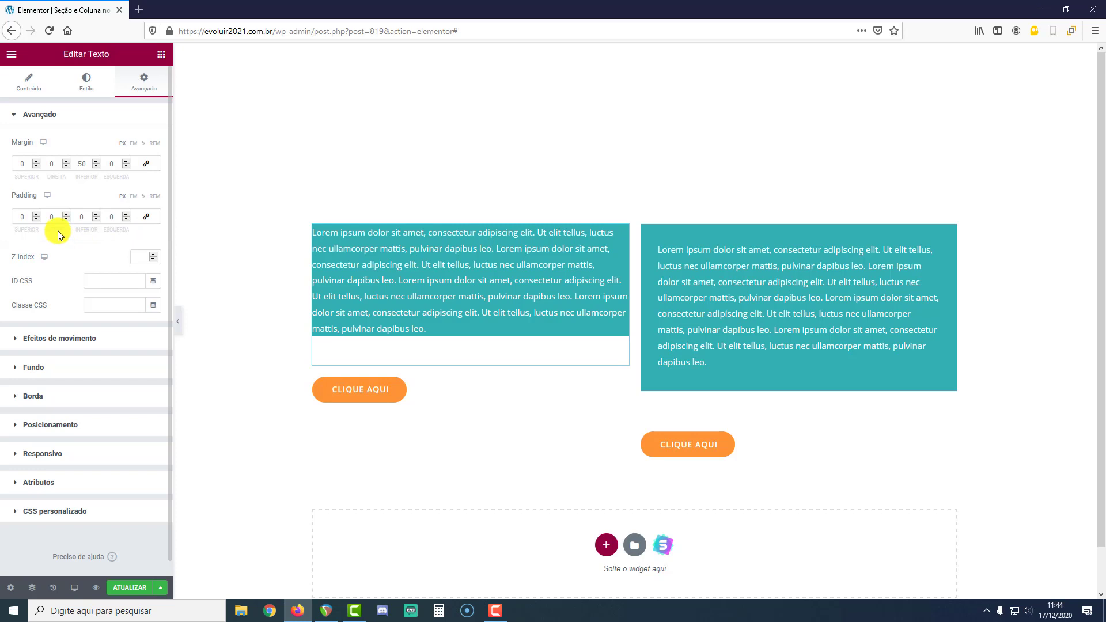
pyautogui.click(49, 217)
pyautogui.write('5')
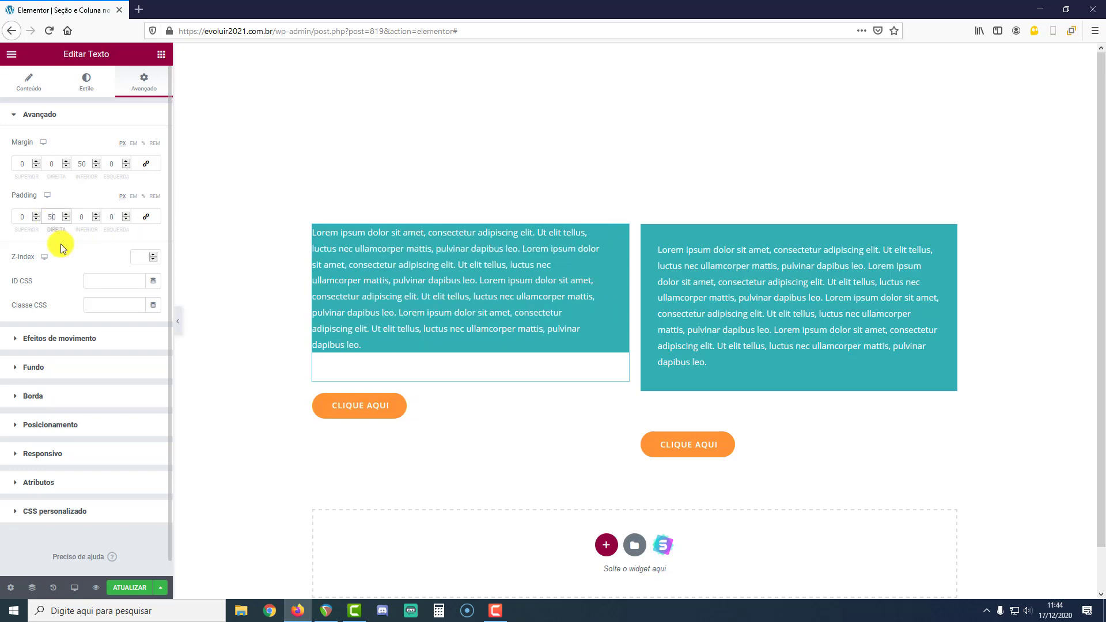
pyautogui.click(180, 325)
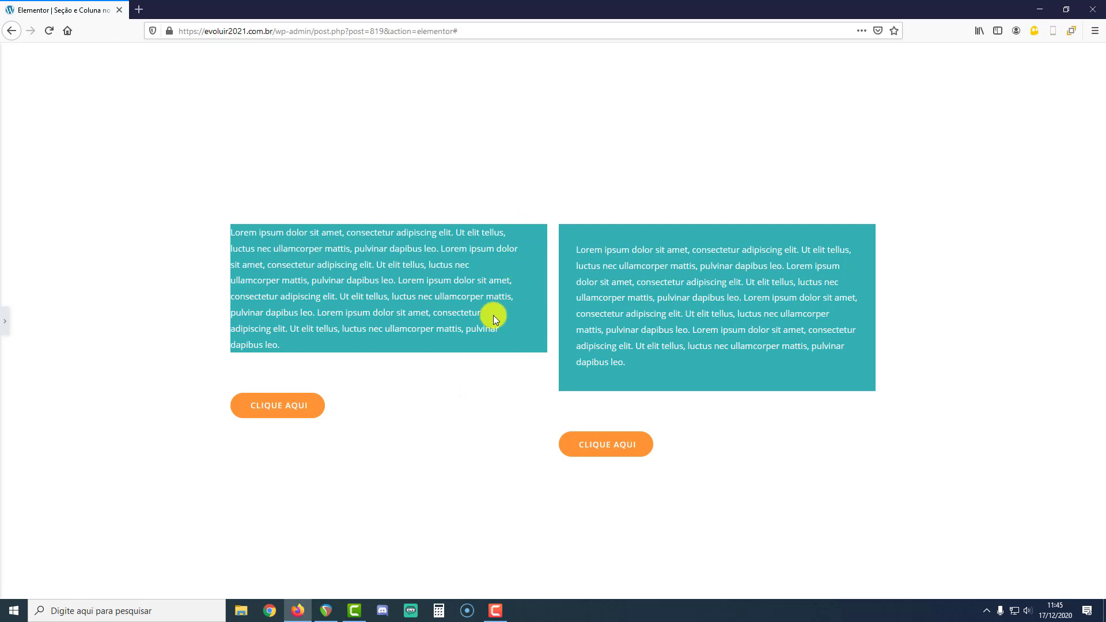
pyautogui.click(5, 321)
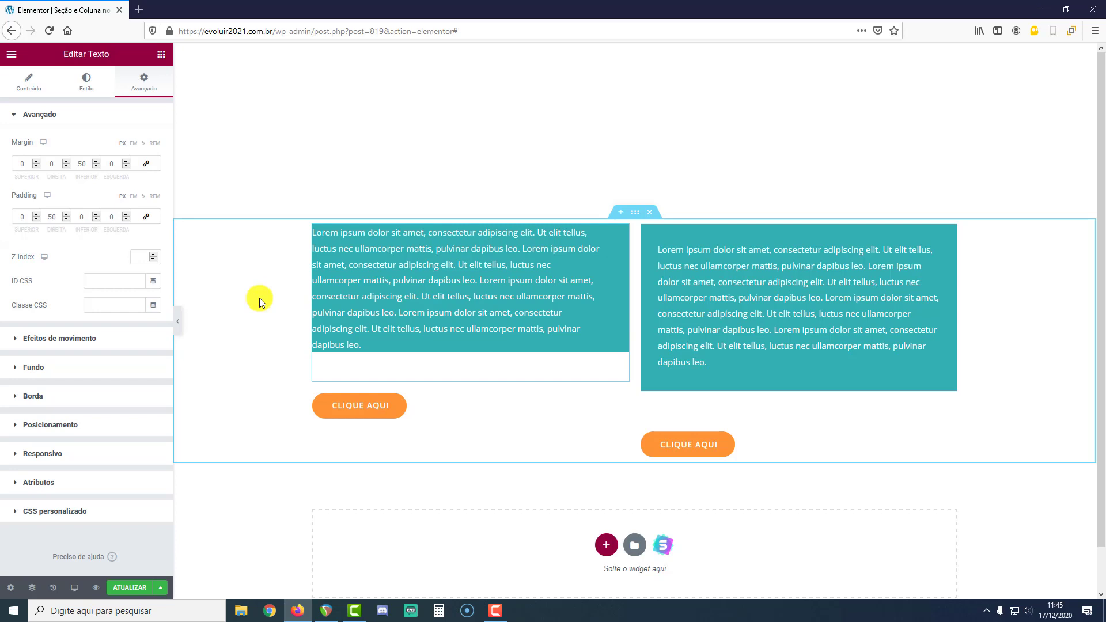
# Step: Preview the page's changes in a new browser tab, allowing pop-ups from evoluir2021.com.br
pyautogui.click(101, 588)
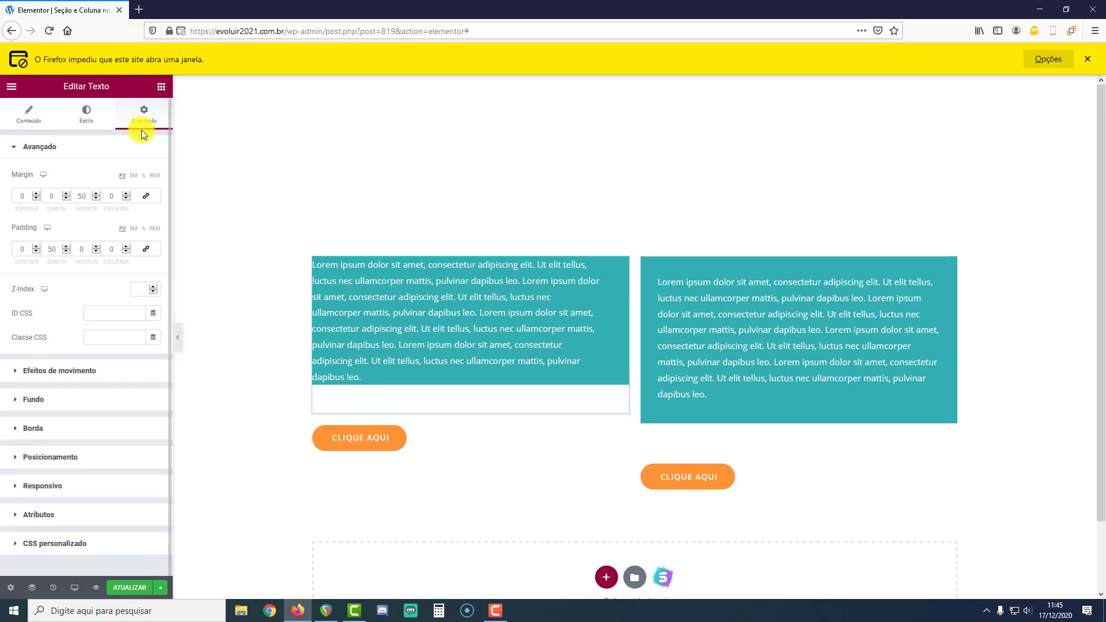
pyautogui.click(1053, 61)
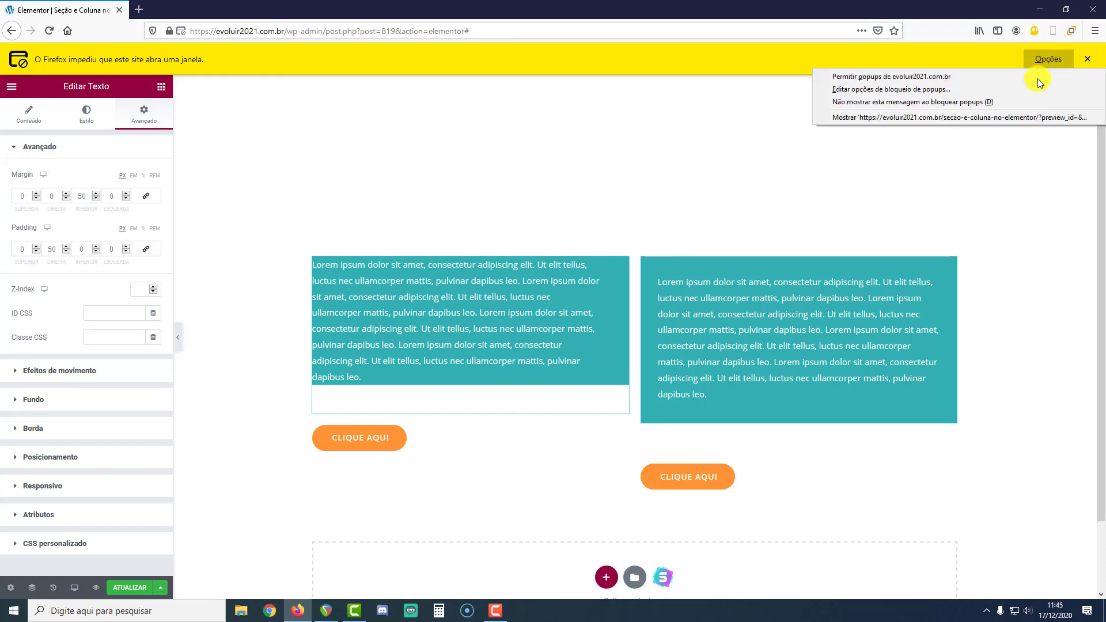
pyautogui.click(879, 77)
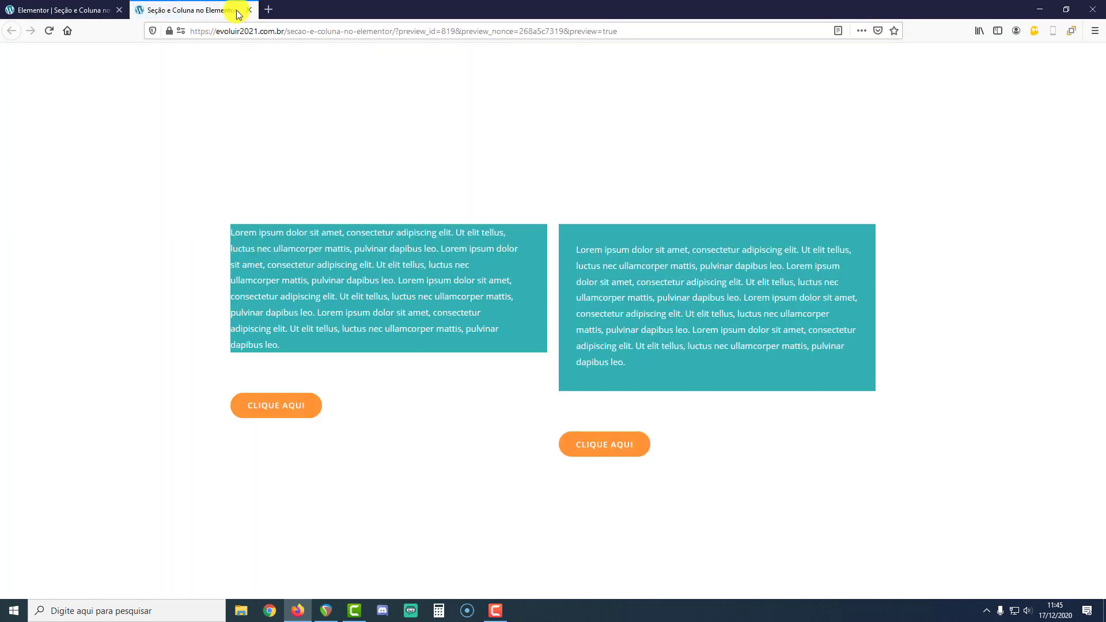
pyautogui.moveTo(284, 31); pyautogui.dragTo(1100, 141)
pyautogui.press('BackSpace')
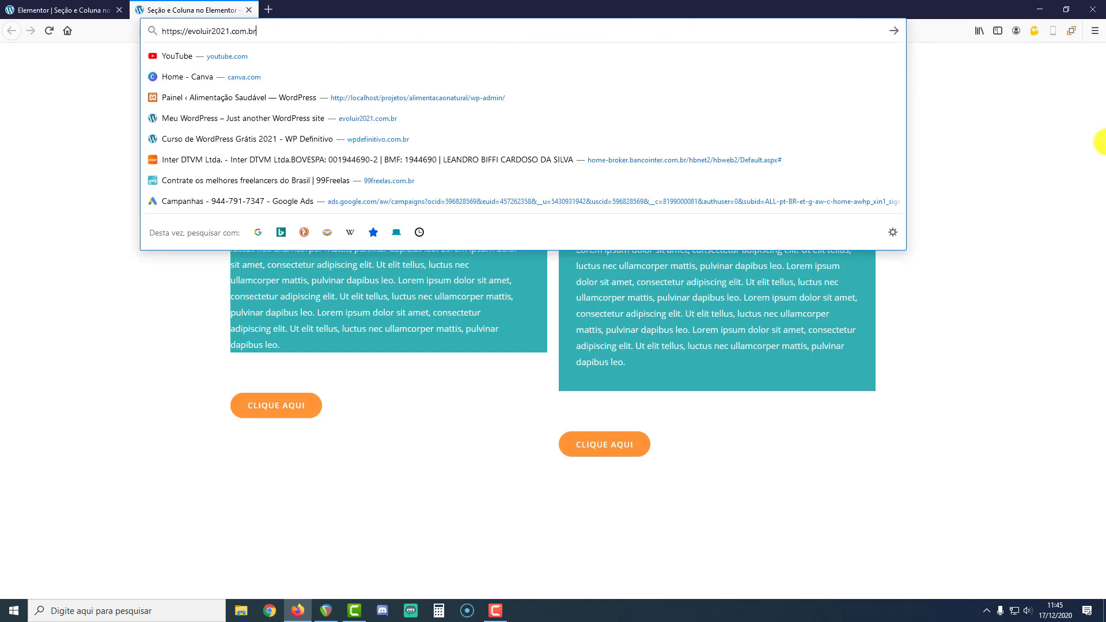
pyautogui.press('Return')
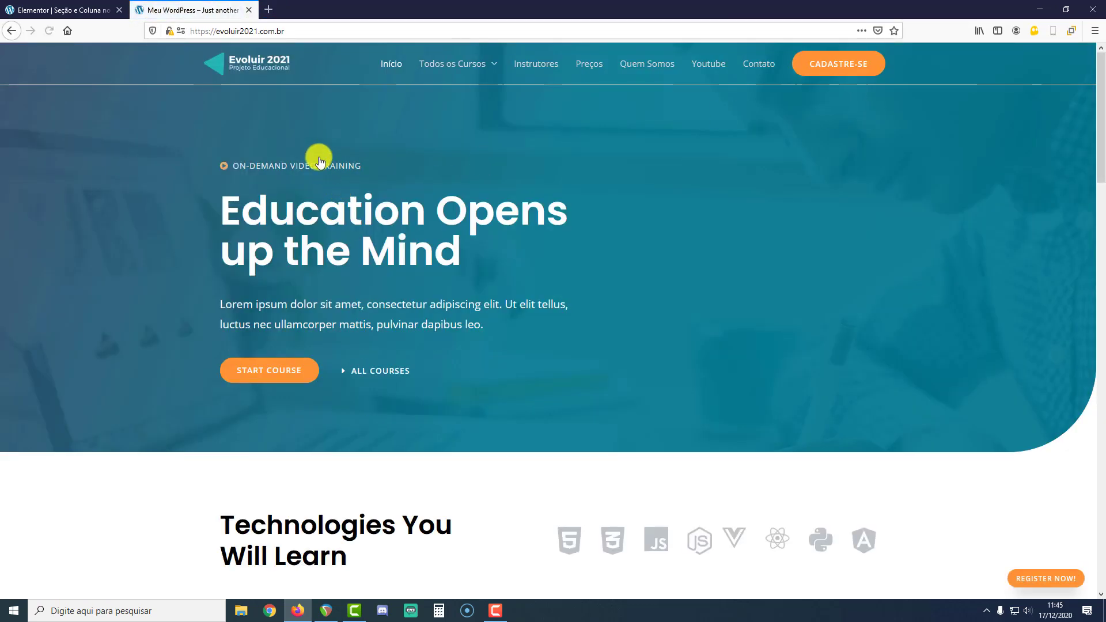
# Step: Examine the layout and spacing of the home page sections, highlighting the feature list beside "Why Choose Us?"
pyautogui.moveTo(425, 71)
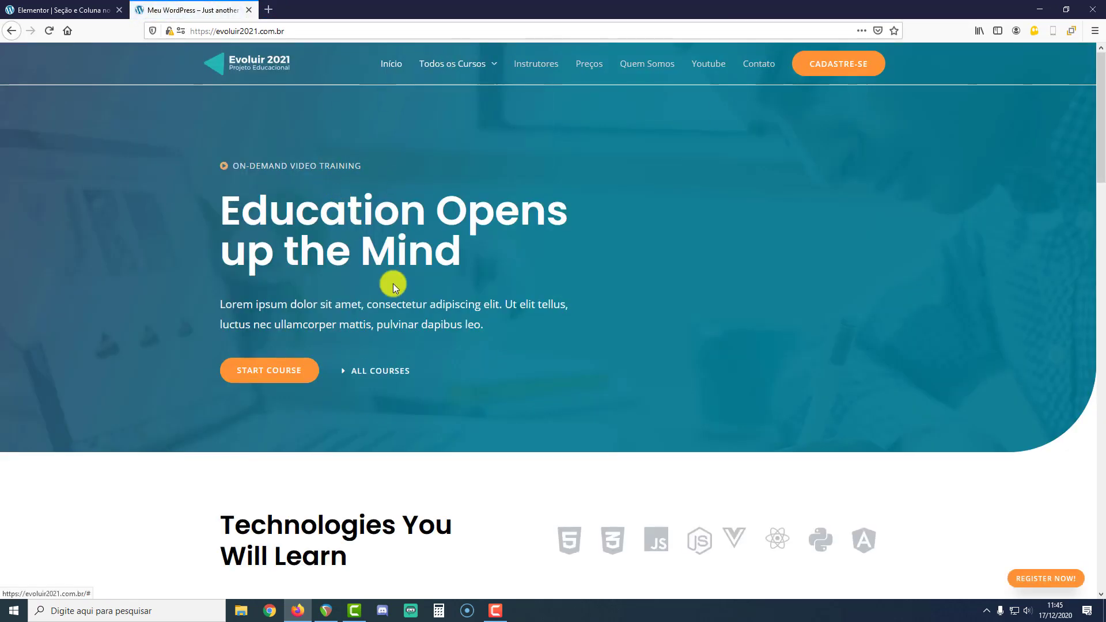
pyautogui.scroll(-3, 440, 313)
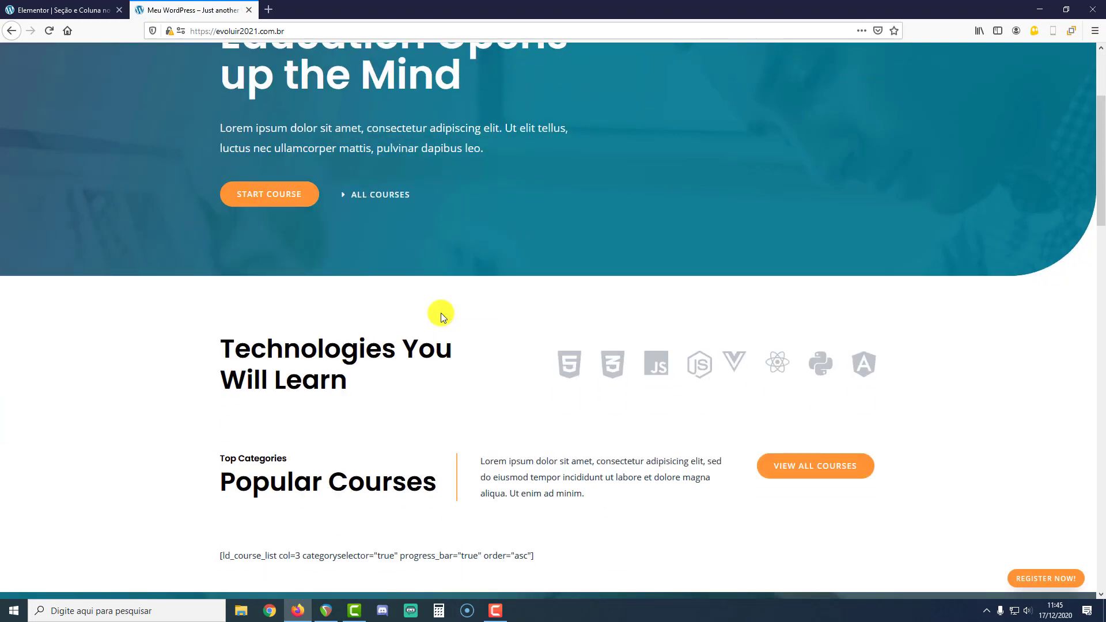
pyautogui.scroll(-5, 436, 288)
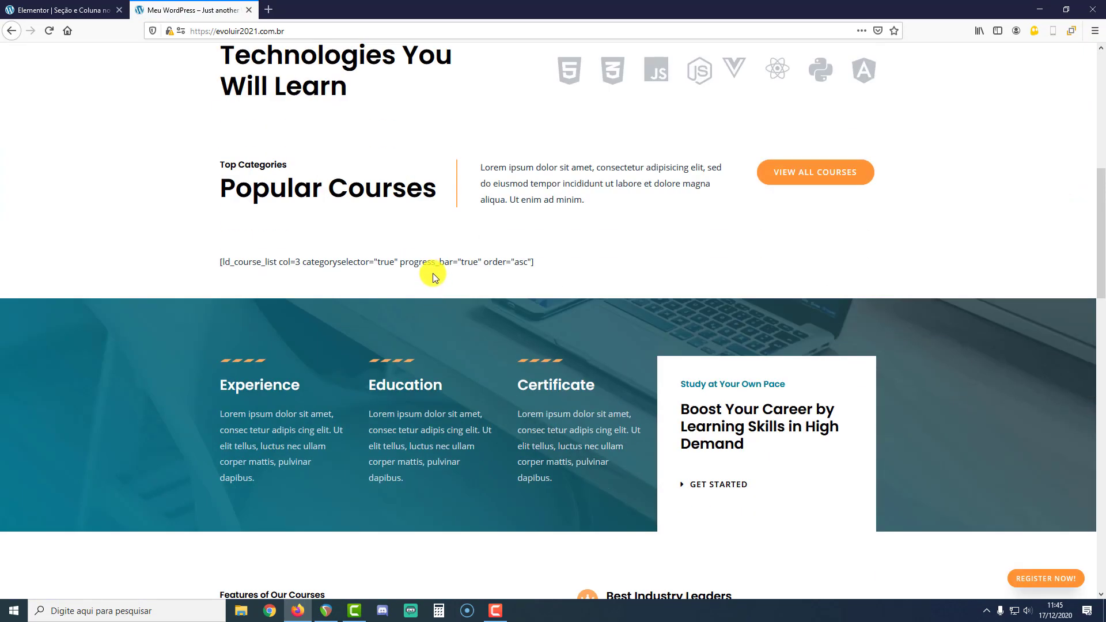
pyautogui.scroll(6, 433, 273)
pyautogui.scroll(-14, 434, 236)
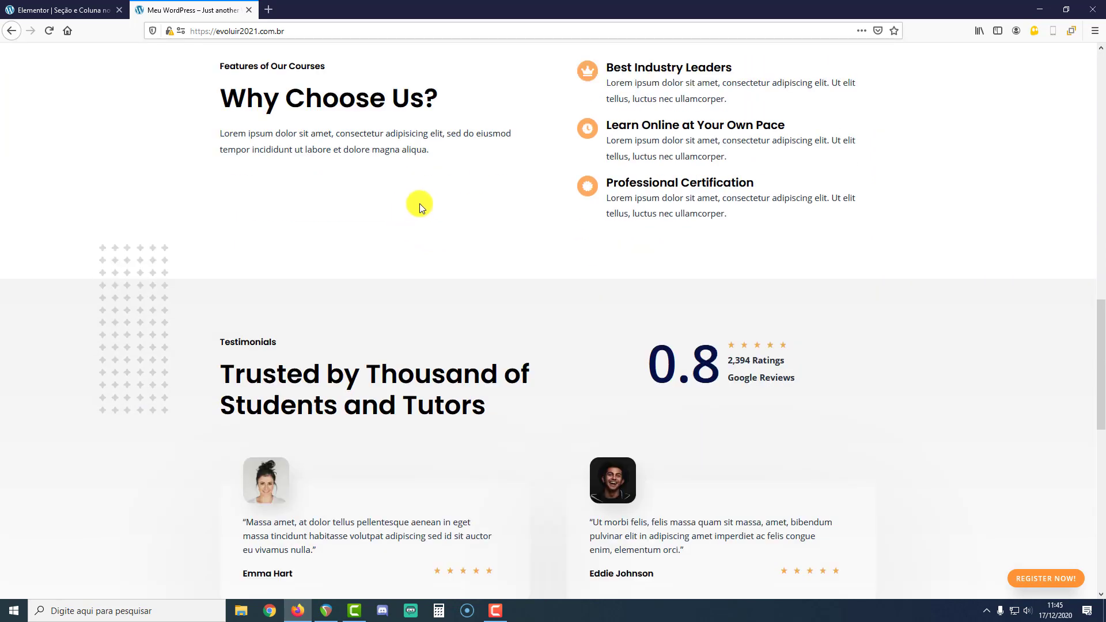
pyautogui.scroll(2, 420, 203)
pyautogui.scroll(2, 420, 202)
pyautogui.moveTo(609, 301); pyautogui.dragTo(772, 444)
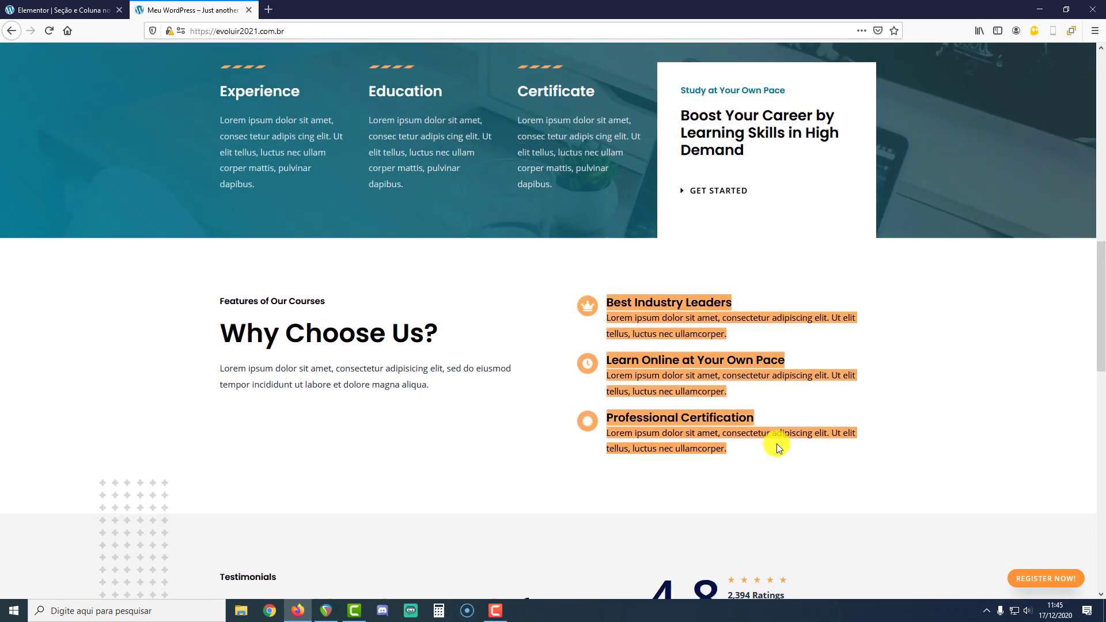
pyautogui.click(661, 425)
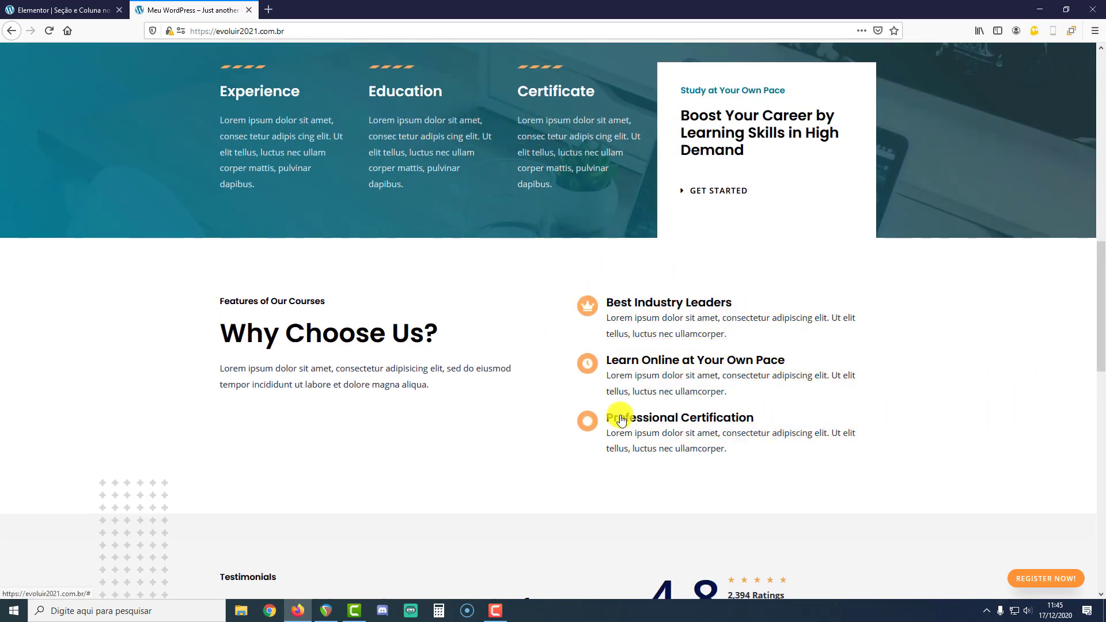
pyautogui.scroll(4, 659, 338)
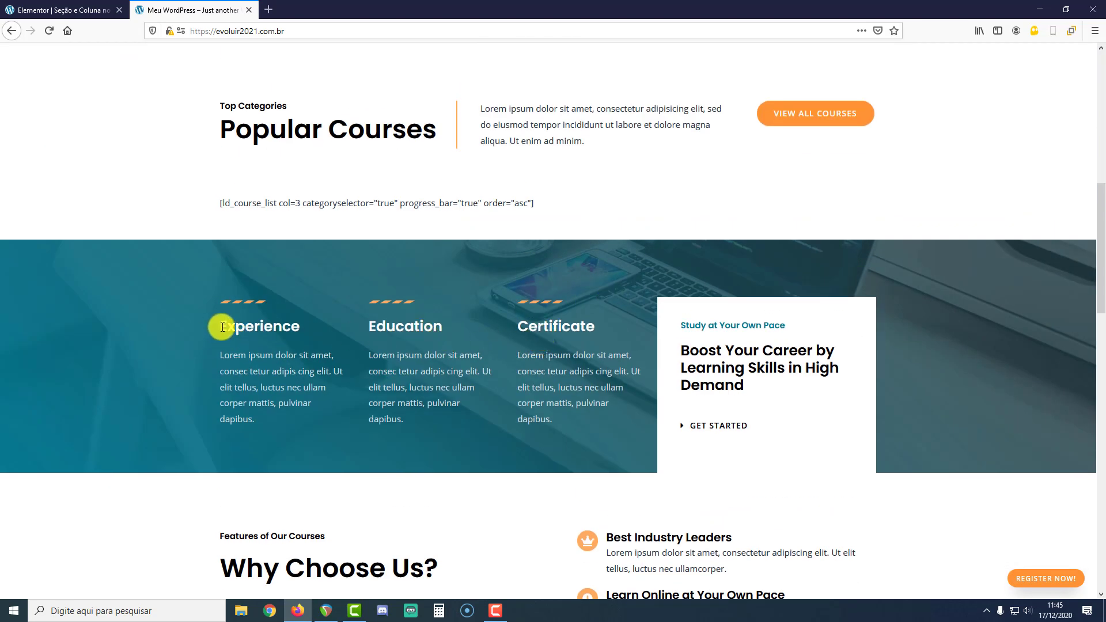
# Step: Inspect the spacing between the hero heading, paragraph and button on the home page by highlighting the texts
pyautogui.scroll(5, 233, 197)
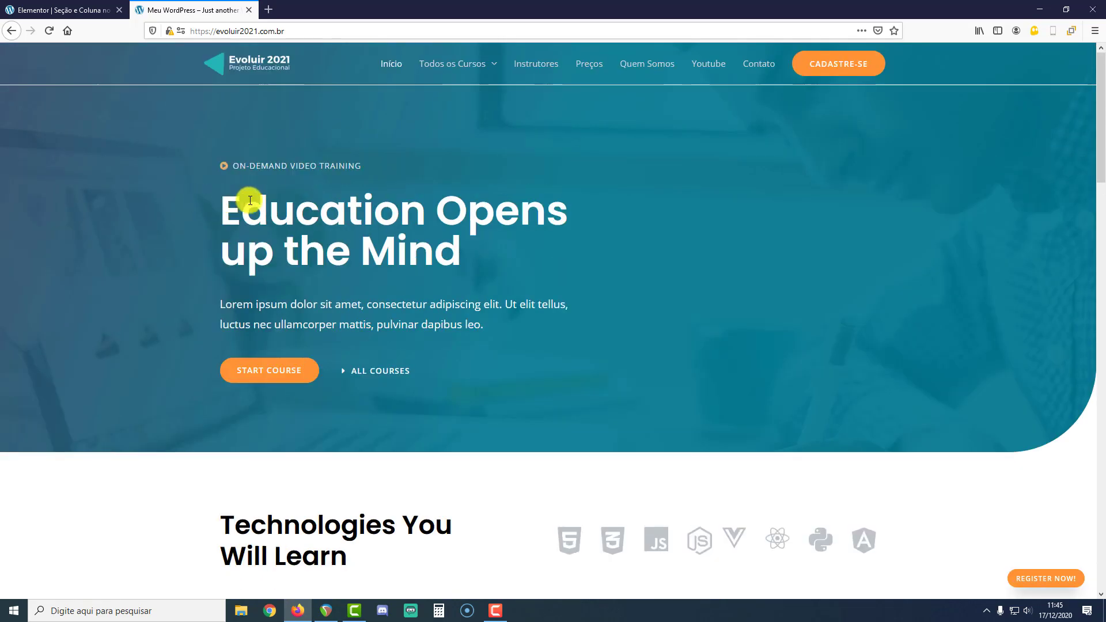
pyautogui.moveTo(250, 200); pyautogui.dragTo(533, 235)
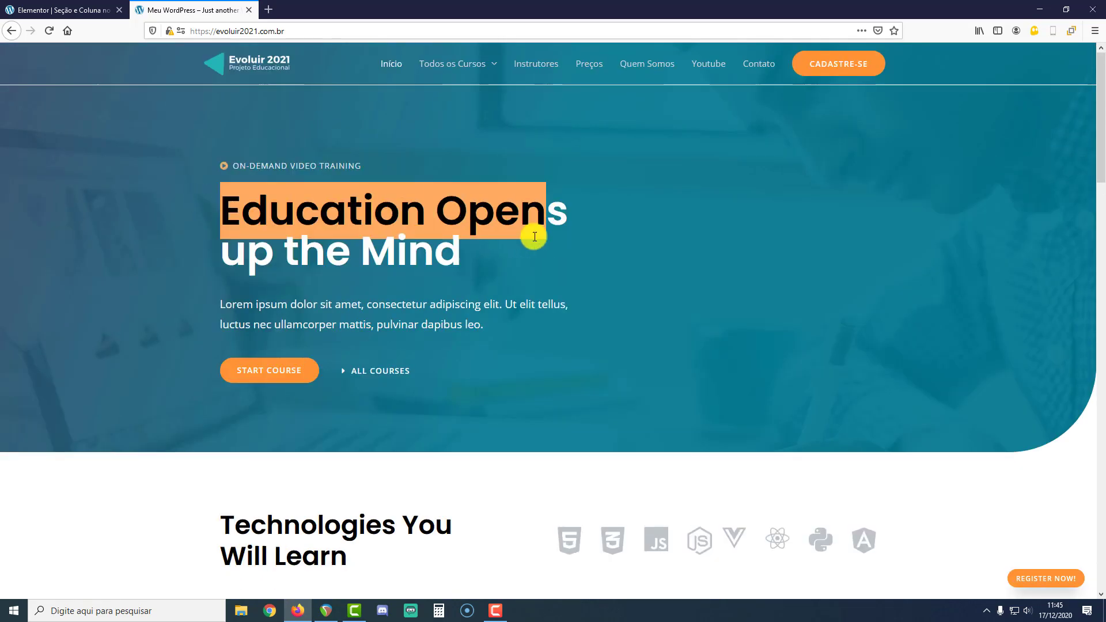
pyautogui.click(274, 241)
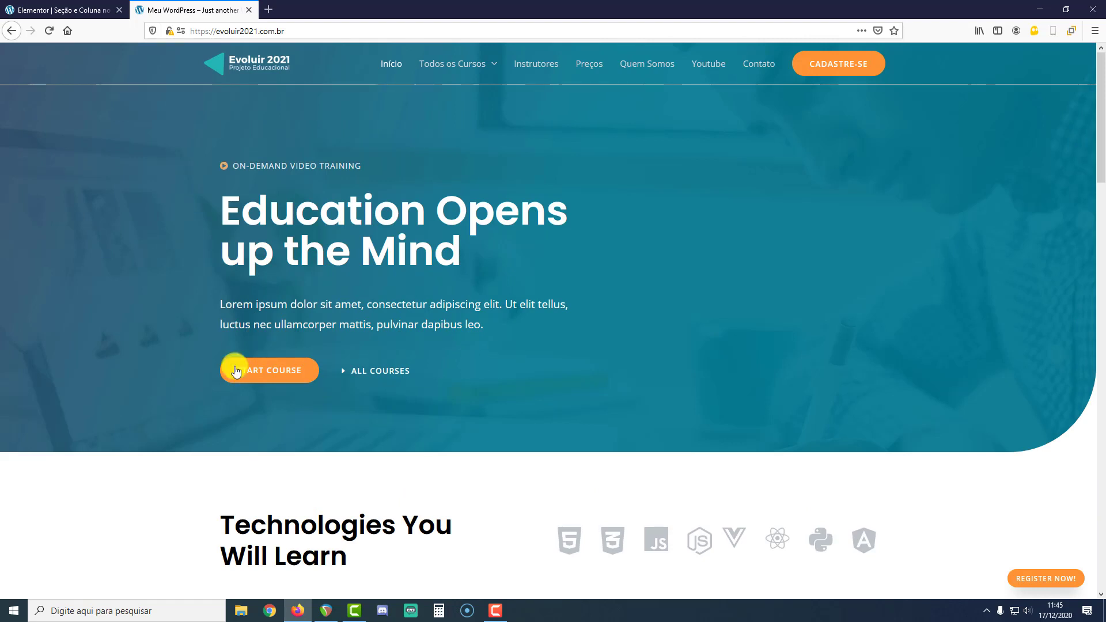
pyautogui.moveTo(243, 304); pyautogui.dragTo(363, 324)
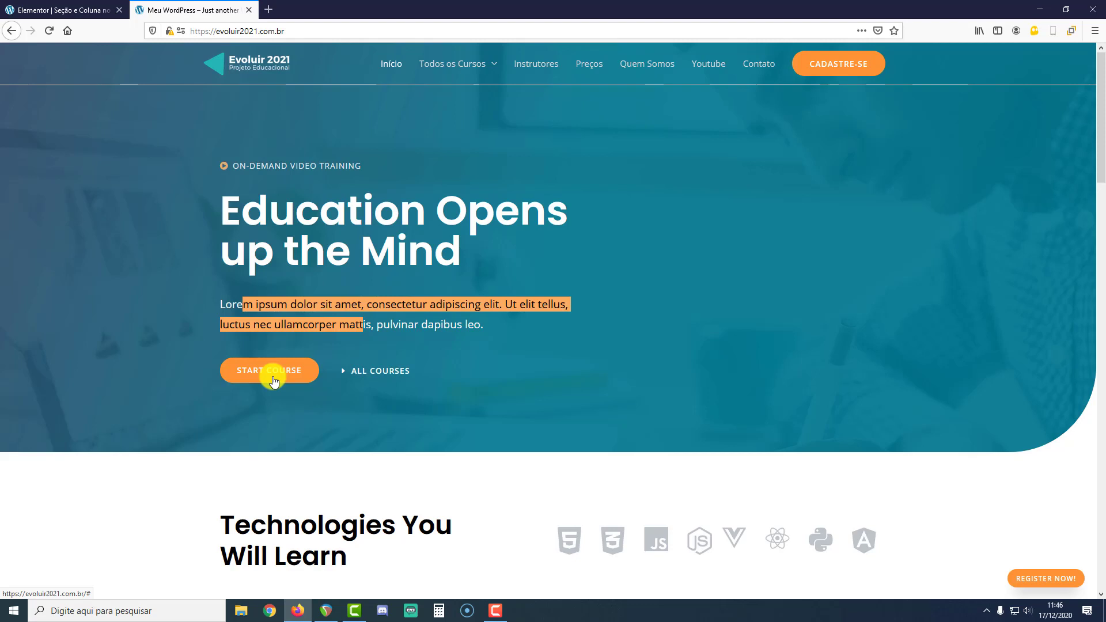
pyautogui.click(56, 222)
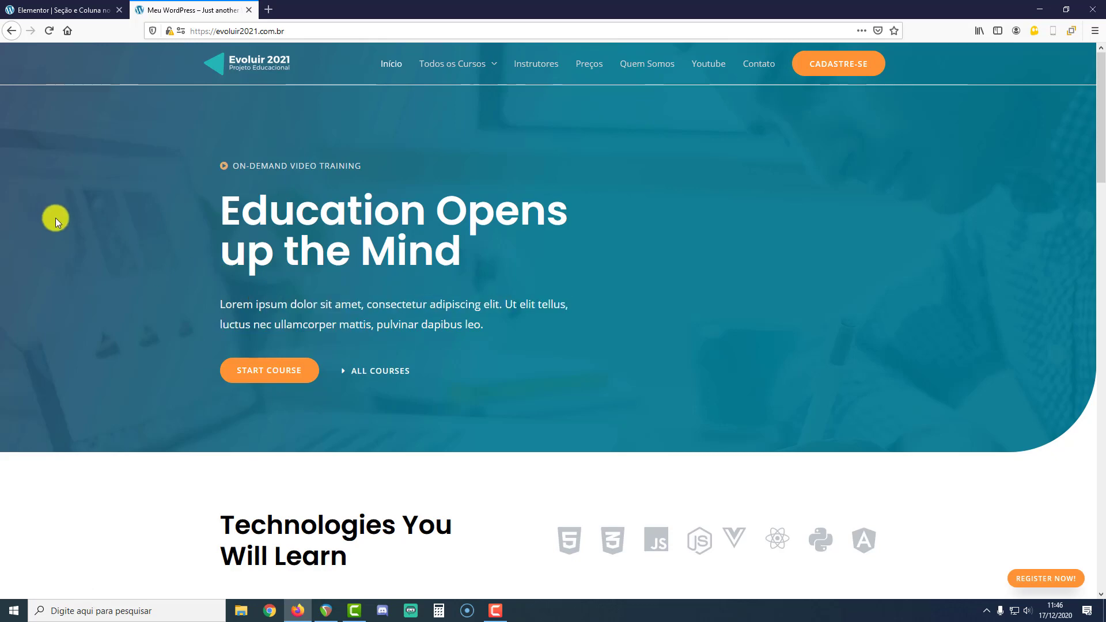
pyautogui.scroll(-5, 473, 230)
pyautogui.scroll(5, 473, 230)
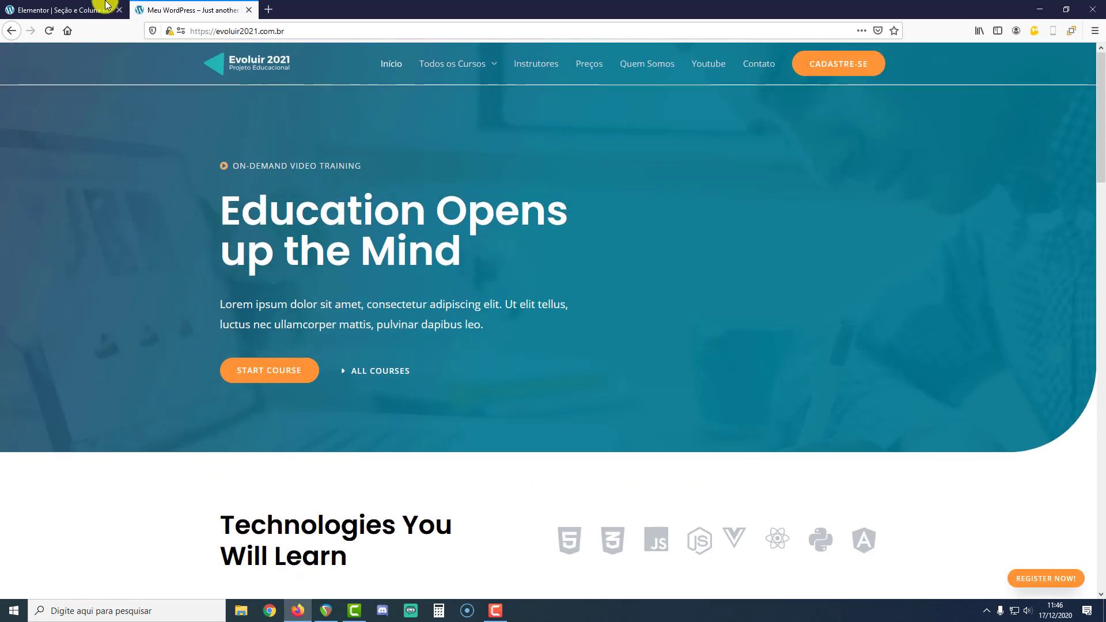
# Step: Return to the Elementor editor tab and show the list of available widgets
pyautogui.click(77, 11)
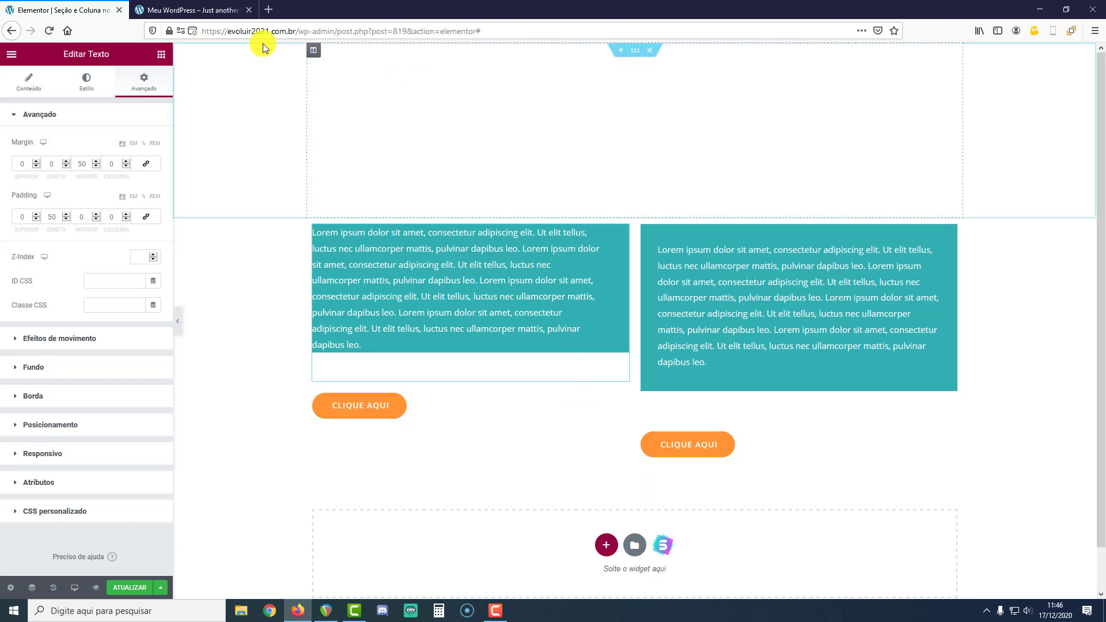
pyautogui.click(160, 54)
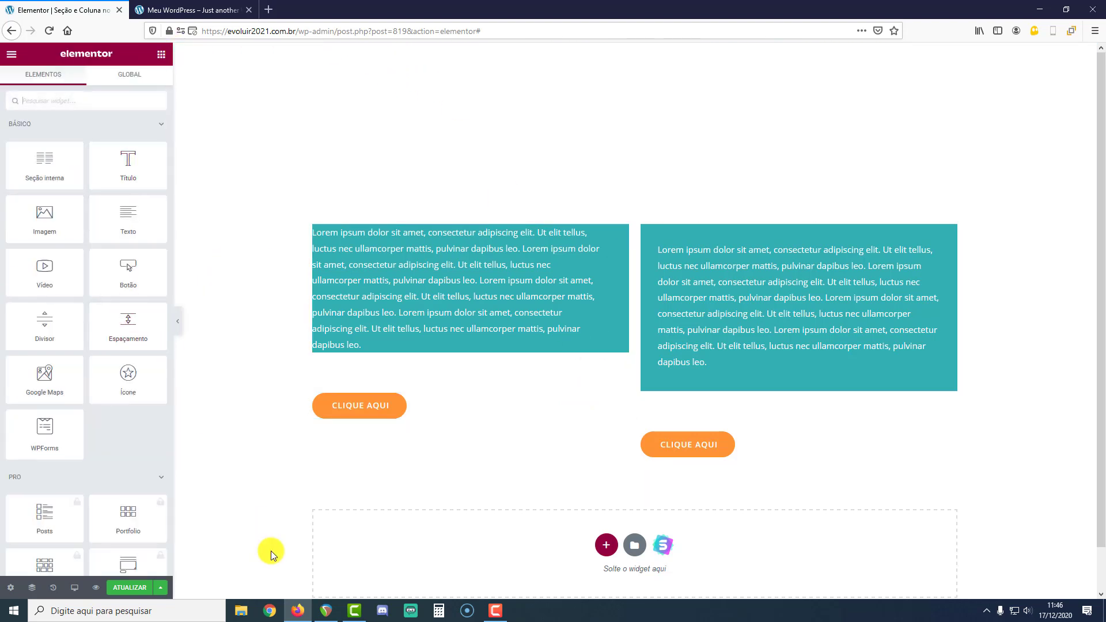